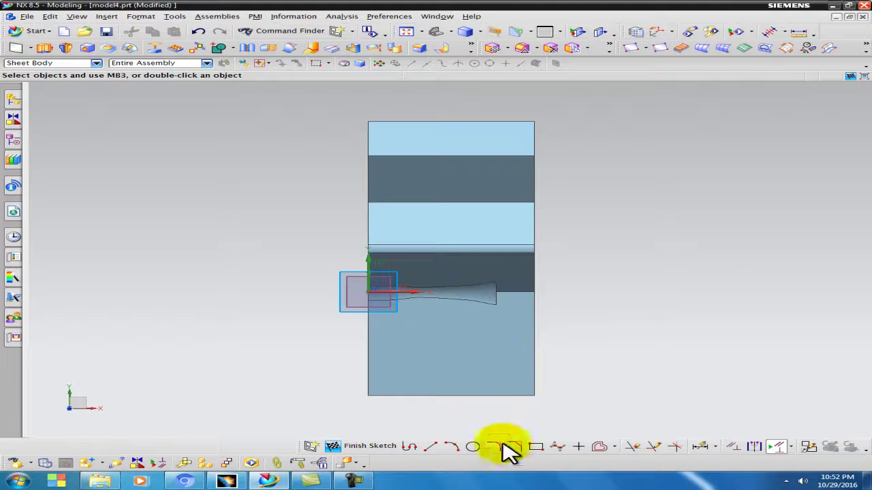
Step: Sketch a large arc of about 89 radius above the X axis and add a smaller arc capping its upper end
{"action": "left_click", "coordinate": [452, 447]}
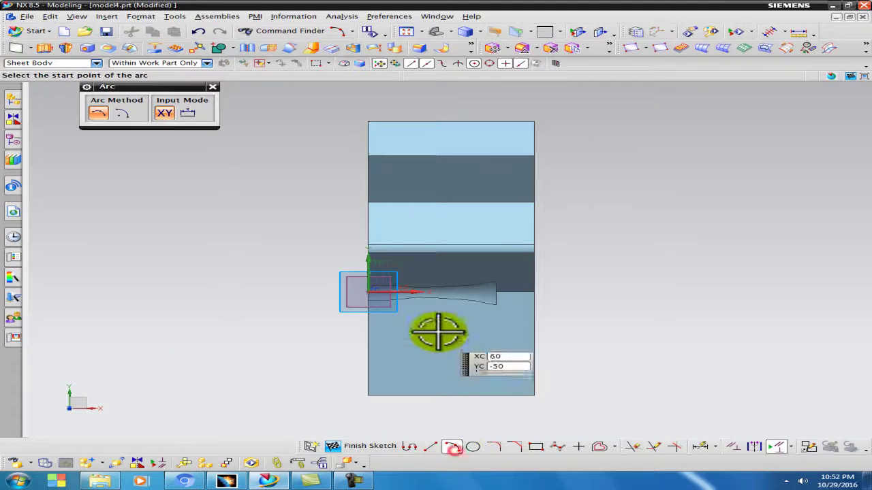
{"action": "left_click", "coordinate": [427, 272]}
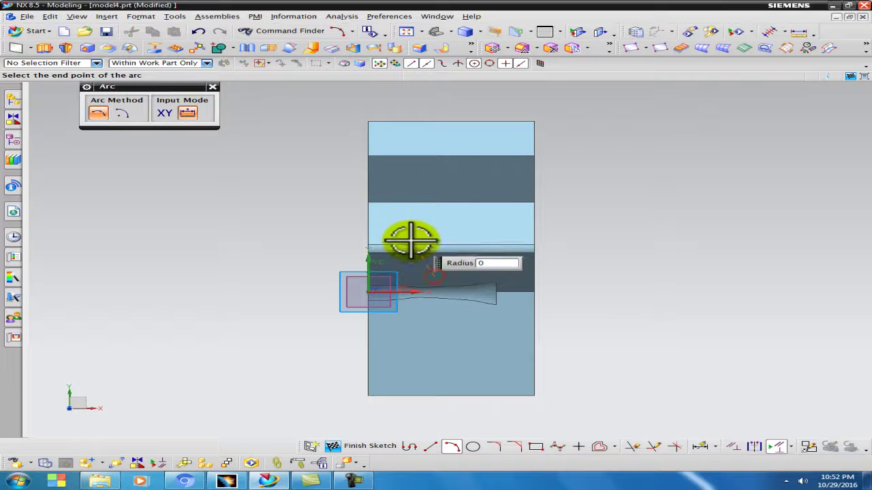
{"action": "left_click", "coordinate": [433, 182]}
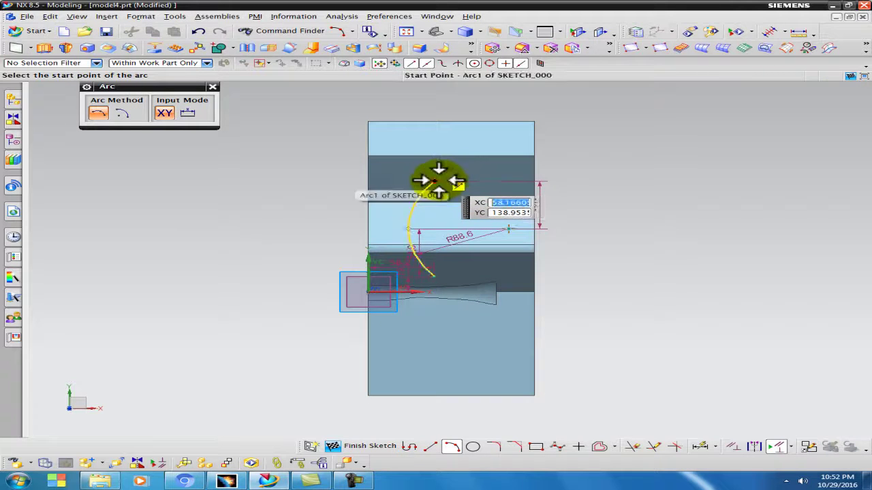
{"action": "left_click", "coordinate": [439, 181]}
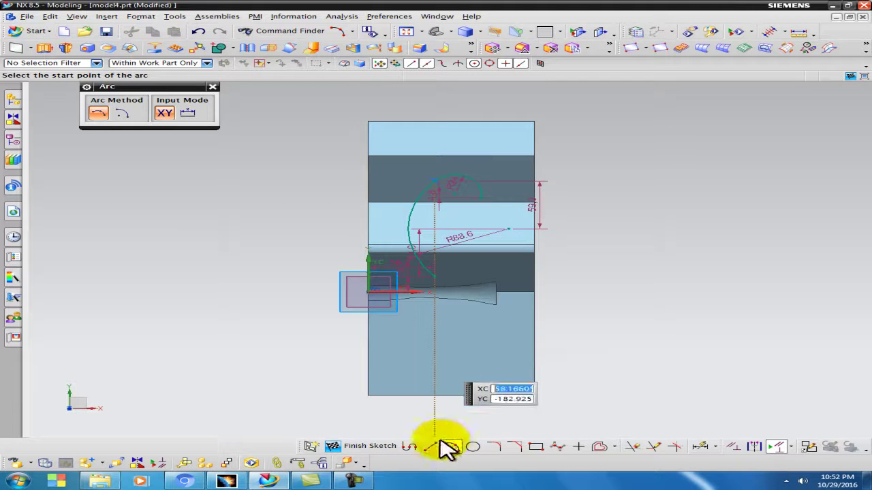
Step: Add a small rounding arc at the outline's lower end and continue it with an inner arc of about 31 radius
{"action": "scroll", "coordinate": [470, 281], "scroll_direction": "up", "scroll_amount": 3}
{"action": "left_click", "coordinate": [400, 269]}
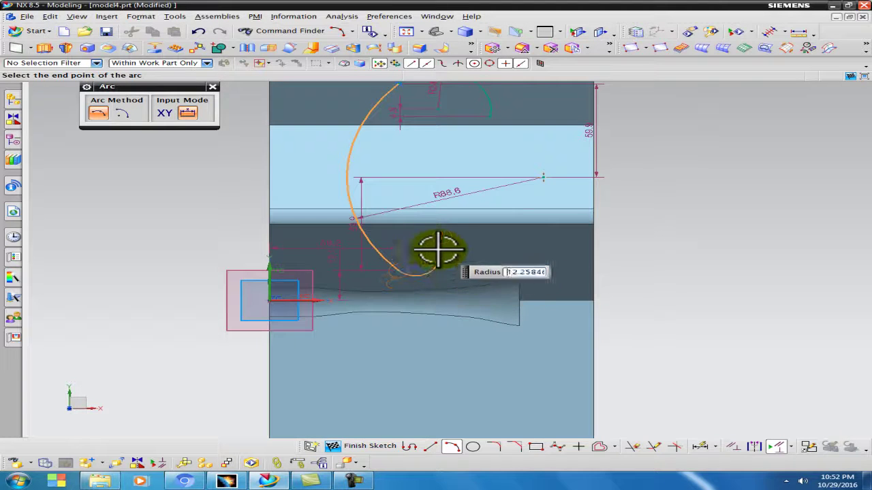
{"action": "left_click", "coordinate": [423, 245]}
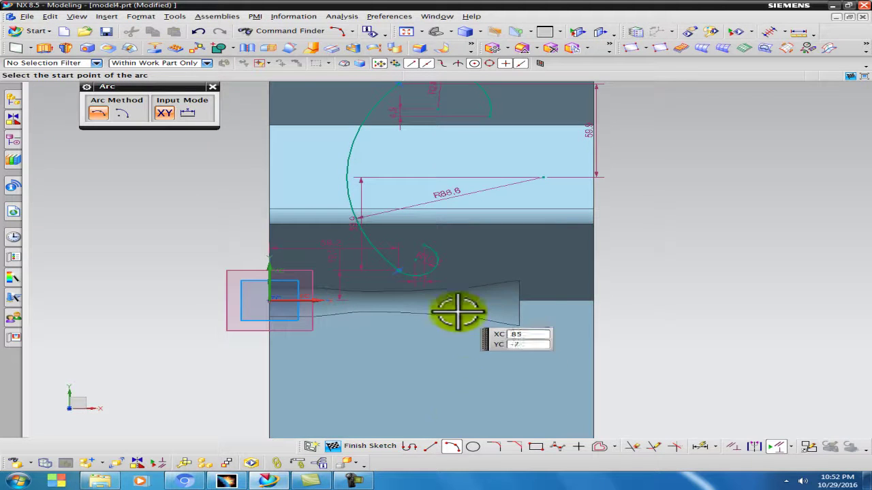
{"action": "left_click", "coordinate": [425, 245]}
{"action": "left_click", "coordinate": [412, 147]}
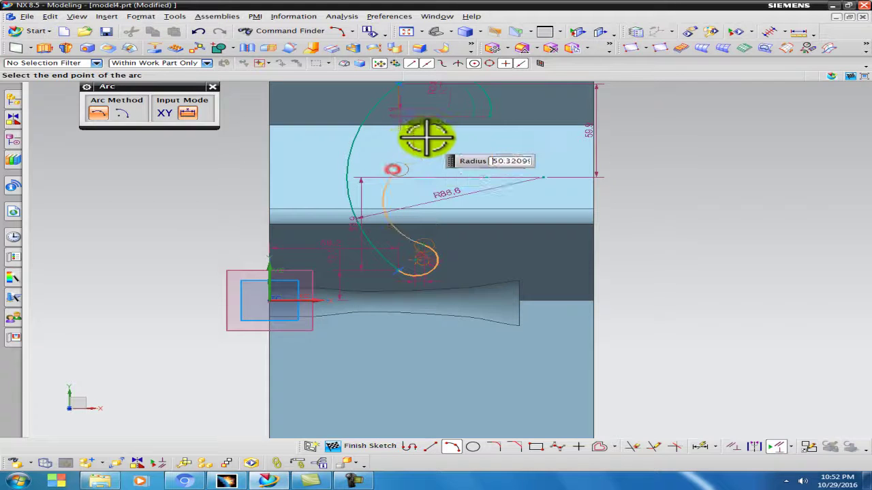
{"action": "left_click", "coordinate": [442, 137]}
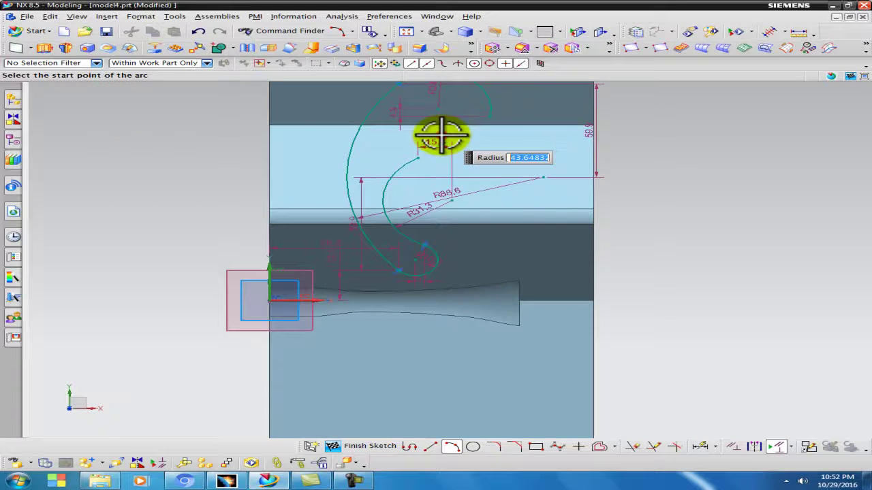
Step: Close the outline with a line from the inner arc's end to the upper cap arc, and finish the sketch
{"action": "left_click", "coordinate": [429, 447]}
{"action": "left_click", "coordinate": [424, 157]}
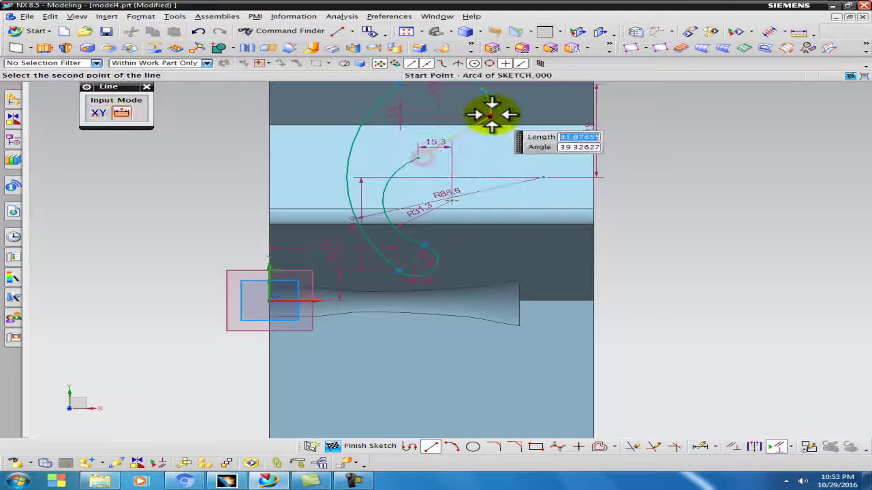
{"action": "left_click", "coordinate": [491, 115]}
{"action": "scroll", "coordinate": [502, 181], "scroll_direction": "down", "scroll_amount": 4}
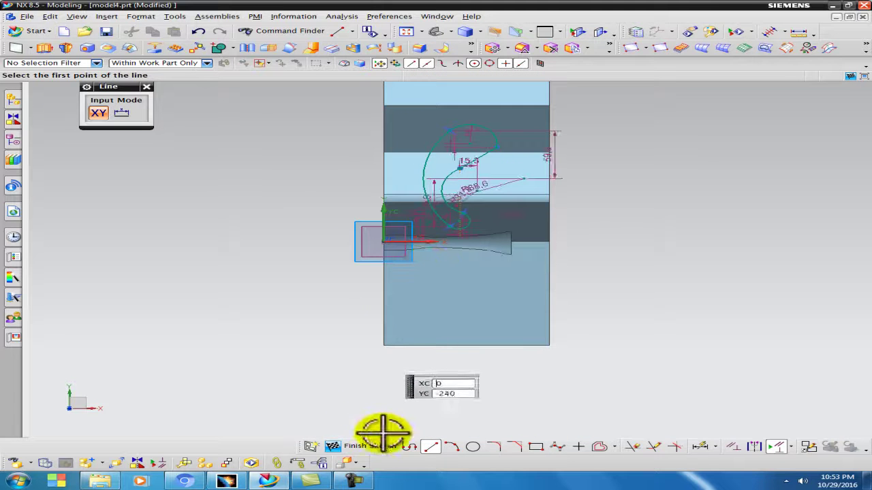
{"action": "left_click", "coordinate": [372, 446]}
{"action": "mouse_move", "coordinate": [331, 343]}
{"action": "middle_mouse_down"}
{"action": "mouse_move", "coordinate": [321, 296]}
{"action": "mouse_move", "coordinate": [289, 249]}
{"action": "mouse_move", "coordinate": [279, 257]}
{"action": "middle_mouse_up"}
{"action": "scroll", "coordinate": [420, 152], "scroll_direction": "up", "scroll_amount": 5}
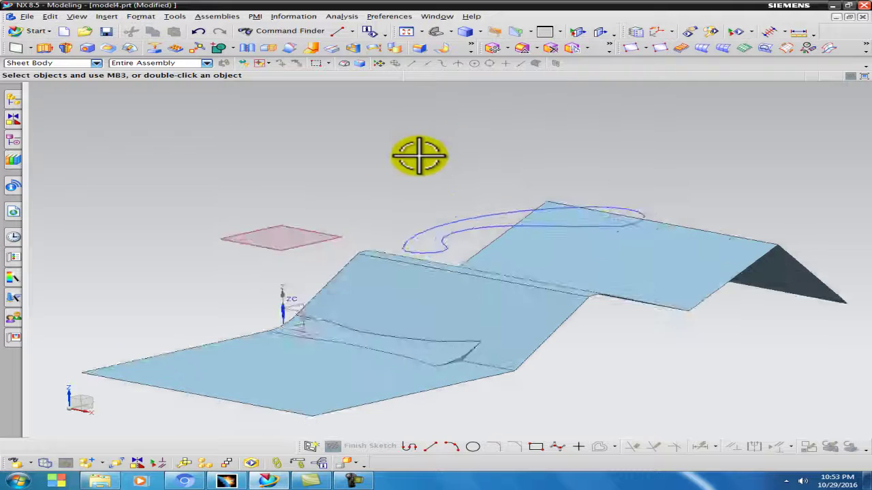
{"action": "left_click", "coordinate": [108, 16]}
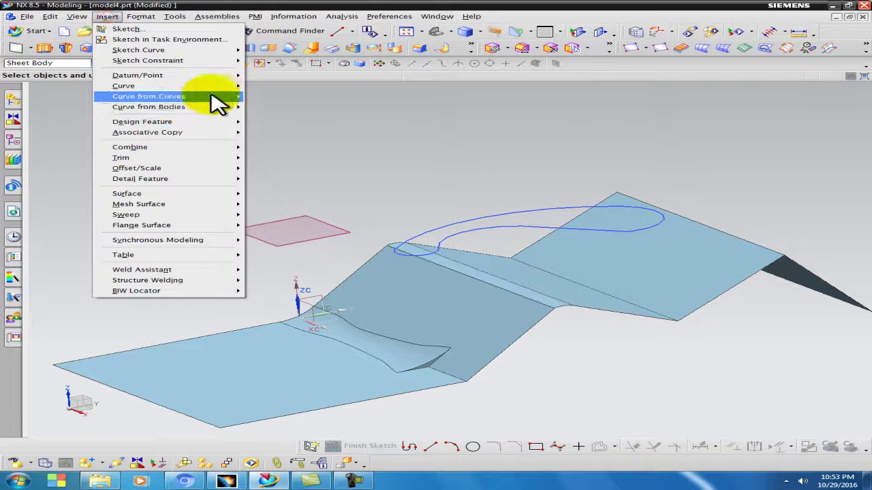
{"action": "mouse_move", "coordinate": [218, 100]}
{"action": "left_click", "coordinate": [311, 123]}
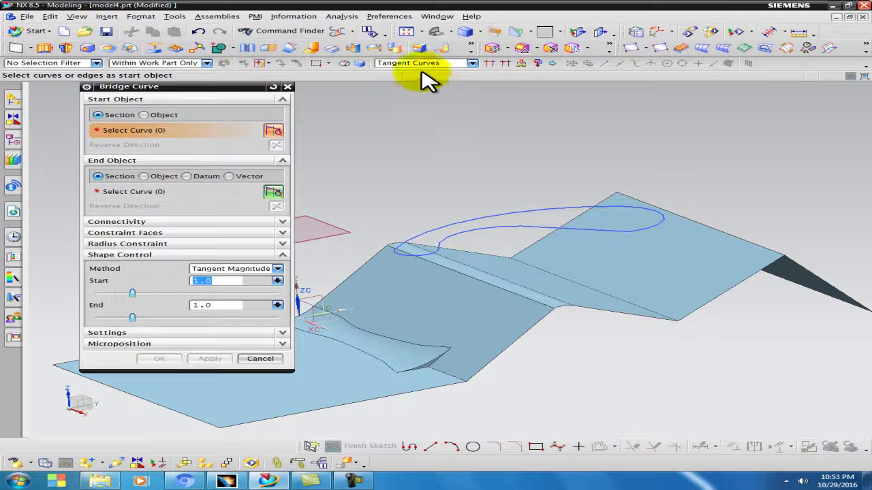
{"action": "left_click", "coordinate": [417, 63]}
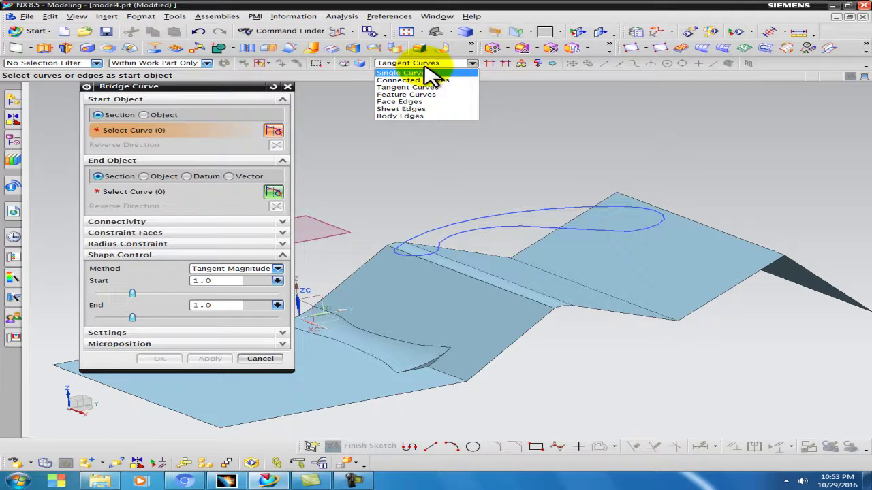
{"action": "left_click", "coordinate": [409, 86]}
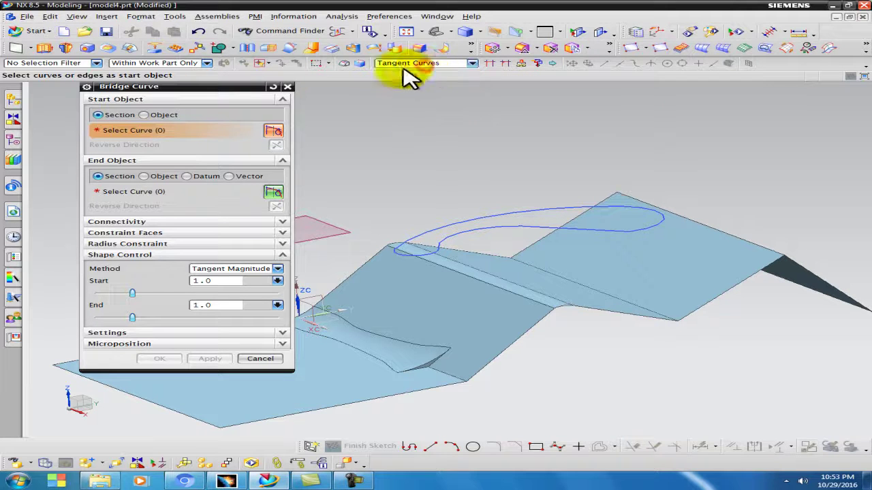
{"action": "left_click", "coordinate": [491, 229]}
{"action": "left_click", "coordinate": [579, 227]}
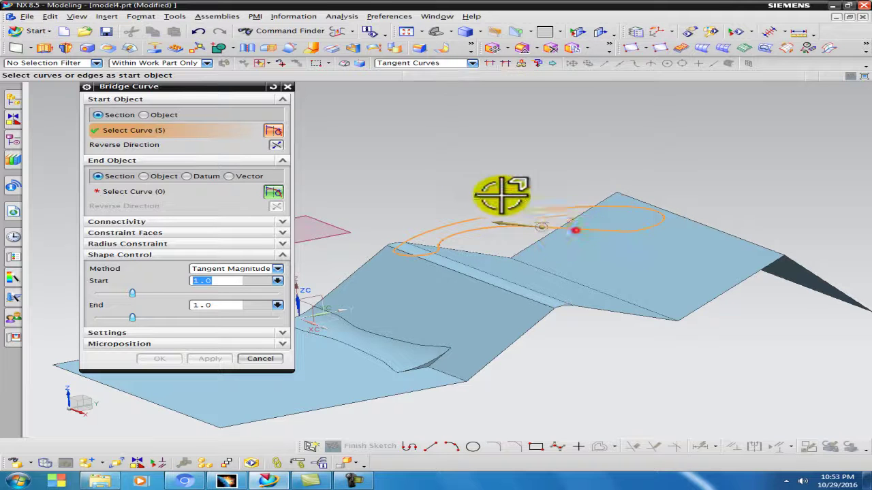
{"action": "middle_click_drag", "start_coordinate": [550, 216], "coordinate": [334, 184]}
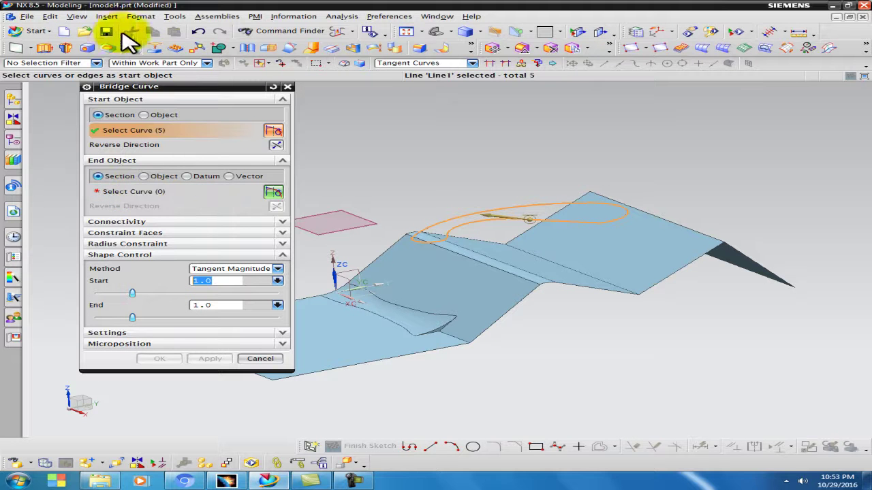
Step: Start a Project Curve operation with the closed sketch outline as curves and the tangent sheet faces below as projection targets
{"action": "left_click", "coordinate": [107, 18]}
{"action": "mouse_move", "coordinate": [217, 98]}
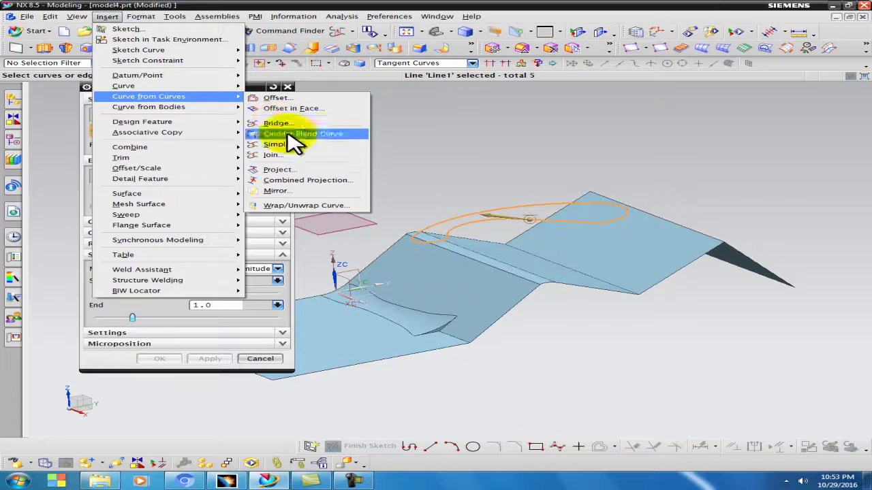
{"action": "left_click", "coordinate": [300, 172]}
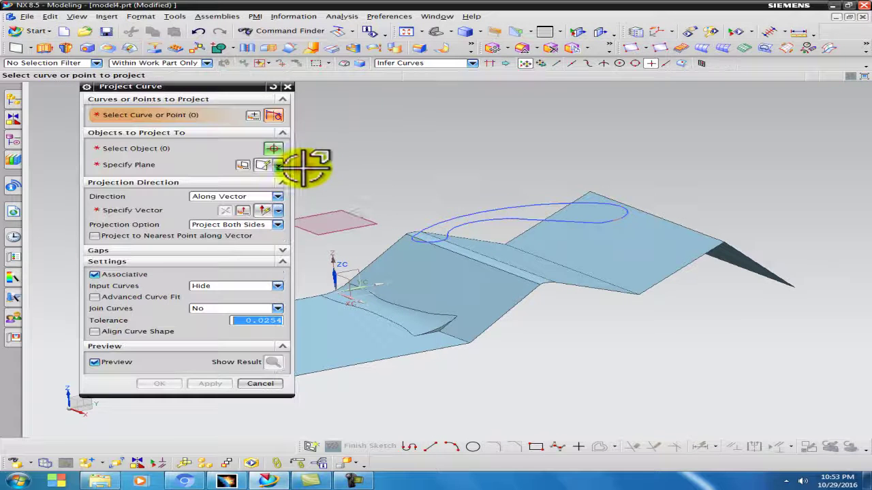
{"action": "left_click", "coordinate": [516, 202]}
{"action": "left_click", "coordinate": [224, 149]}
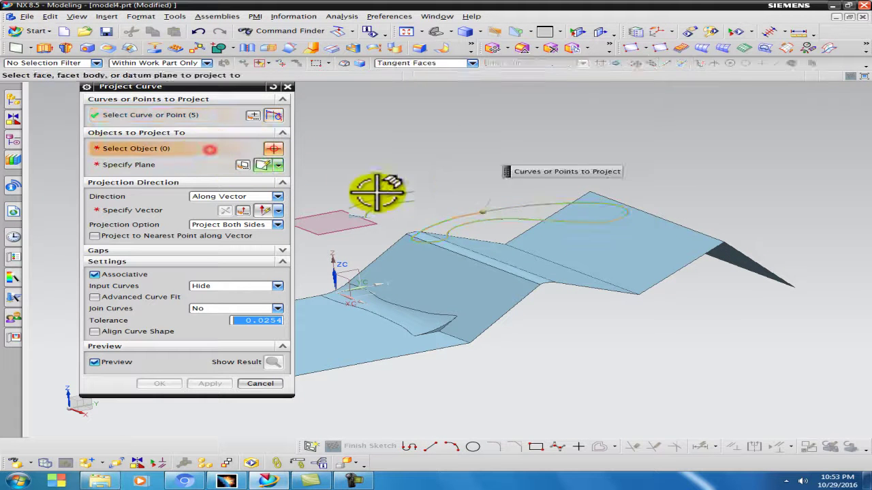
{"action": "left_click", "coordinate": [553, 245]}
{"action": "mouse_move", "coordinate": [399, 170]}
{"action": "middle_mouse_down"}
{"action": "mouse_move", "coordinate": [370, 156]}
{"action": "mouse_move", "coordinate": [389, 181]}
{"action": "middle_mouse_up"}
{"action": "left_click", "coordinate": [487, 252]}
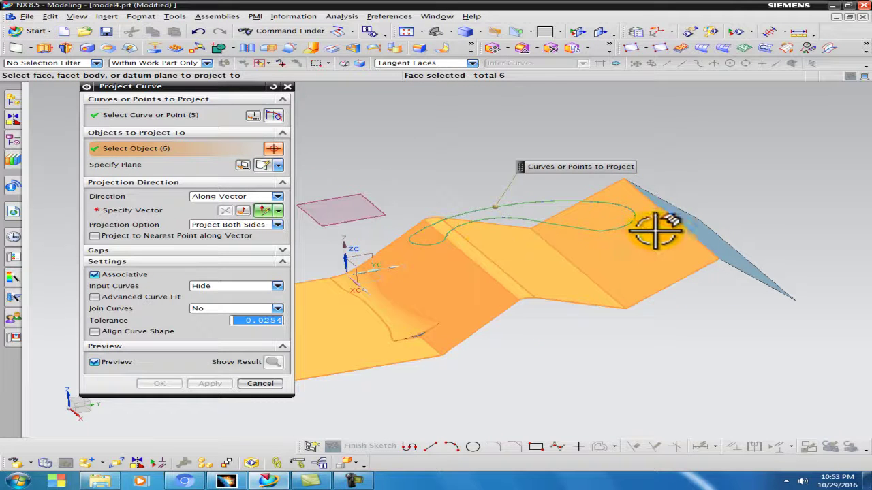
Step: Try the Toward Point projection direction and switch to Along Face Normal to preview the projected outline
{"action": "left_click", "coordinate": [194, 215]}
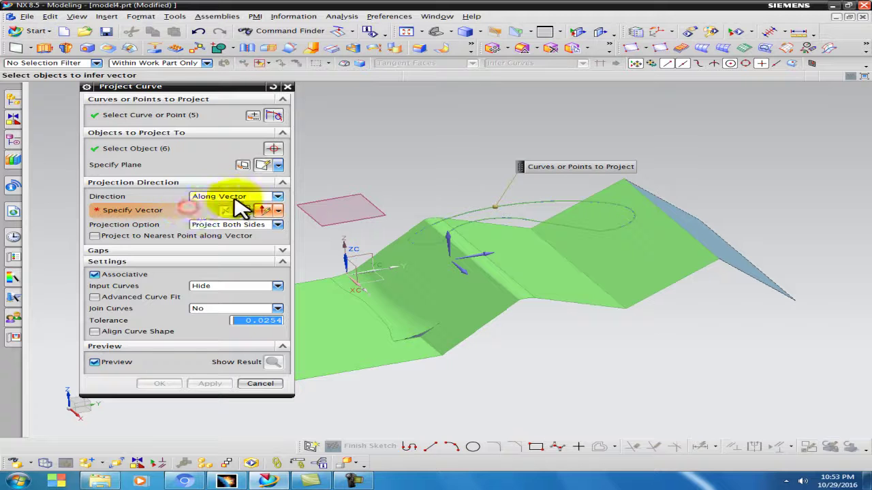
{"action": "left_click", "coordinate": [217, 197]}
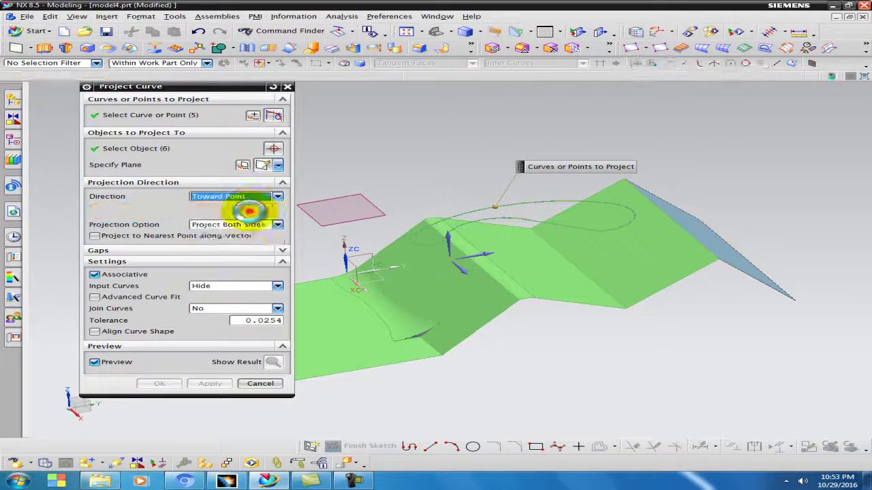
{"action": "left_click", "coordinate": [256, 216]}
{"action": "left_click", "coordinate": [261, 198]}
{"action": "left_click", "coordinate": [251, 207]}
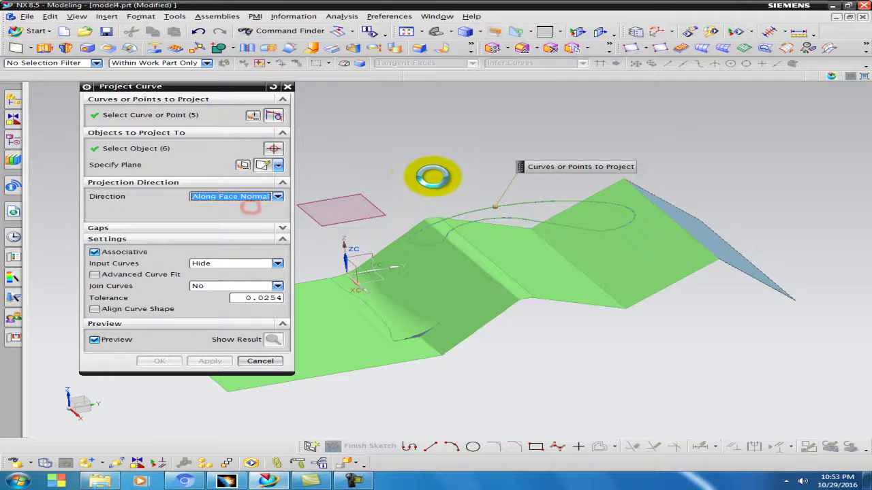
{"action": "middle_click_drag", "start_coordinate": [418, 152], "coordinate": [424, 188]}
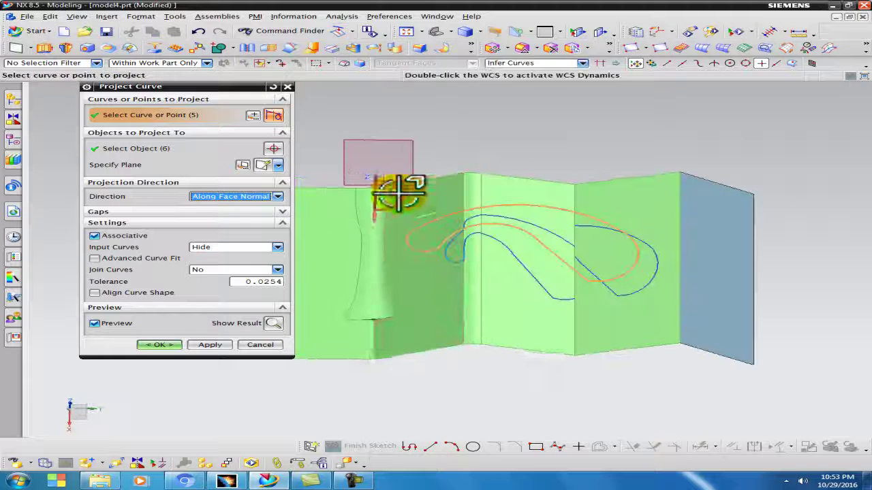
Step: Try the Toward Line direction, switch to Along Vector, and compare its preview with the sketch outline from straight above
{"action": "left_click", "coordinate": [246, 196]}
{"action": "left_click", "coordinate": [250, 223]}
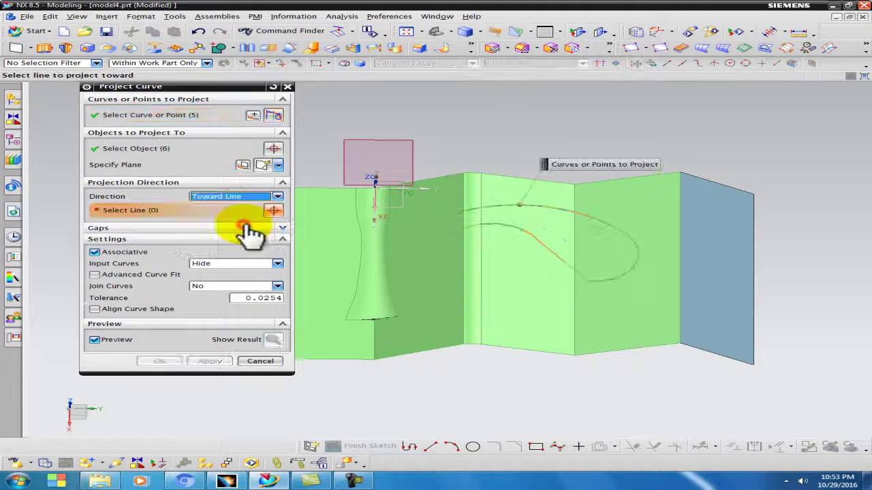
{"action": "left_click", "coordinate": [233, 198]}
{"action": "left_click", "coordinate": [235, 198]}
{"action": "left_click", "coordinate": [238, 230]}
{"action": "middle_click_drag", "start_coordinate": [438, 258], "coordinate": [451, 227]}
{"action": "middle_click_drag", "start_coordinate": [471, 184], "coordinate": [470, 215]}
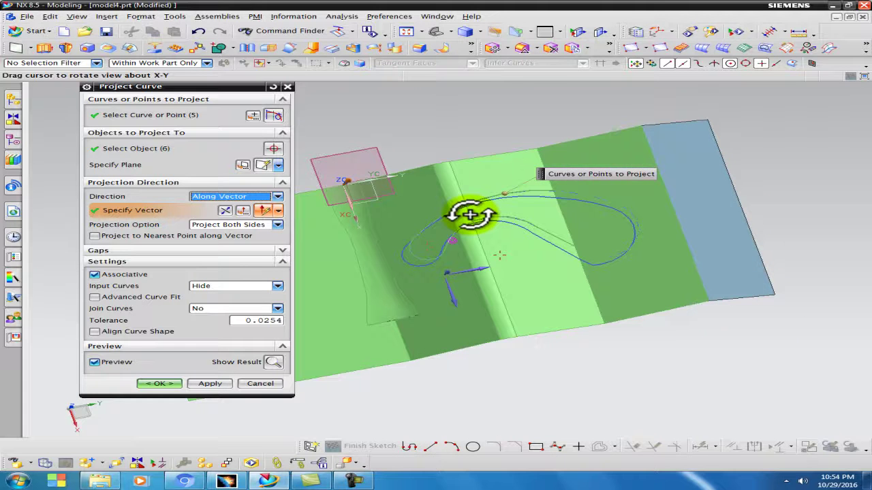
{"action": "key", "text": "F8"}
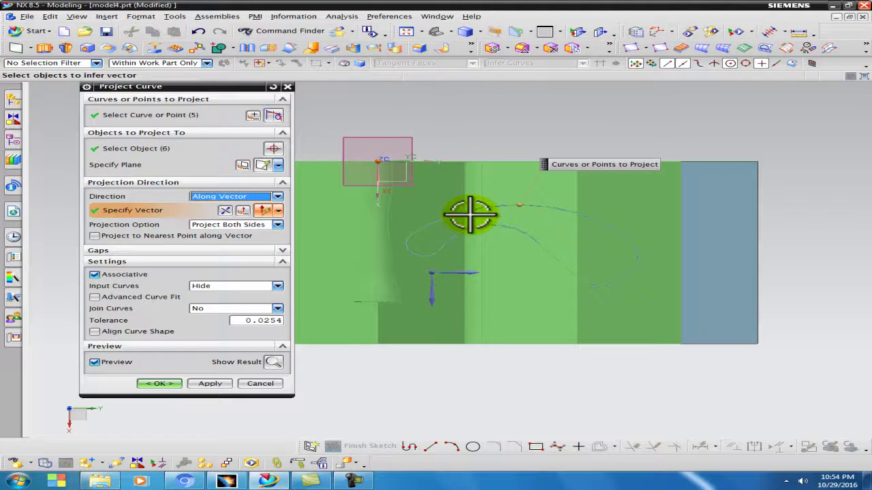
{"action": "middle_click_drag", "start_coordinate": [559, 375], "coordinate": [568, 351]}
Step: Set the projection direction back to Along Face Normal and compare the projected outline with the sketch from above
{"action": "left_click", "coordinate": [218, 198]}
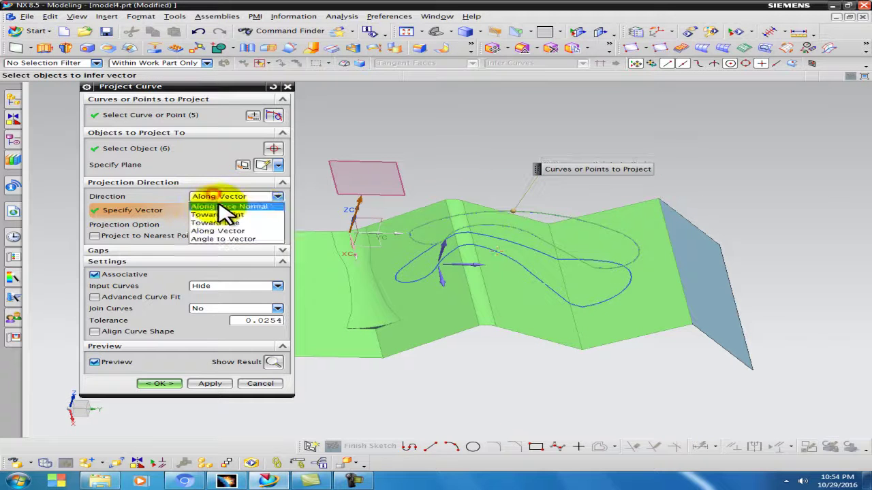
{"action": "left_click", "coordinate": [228, 214]}
{"action": "middle_click_drag", "start_coordinate": [441, 198], "coordinate": [432, 226]}
{"action": "key", "text": "F8"}
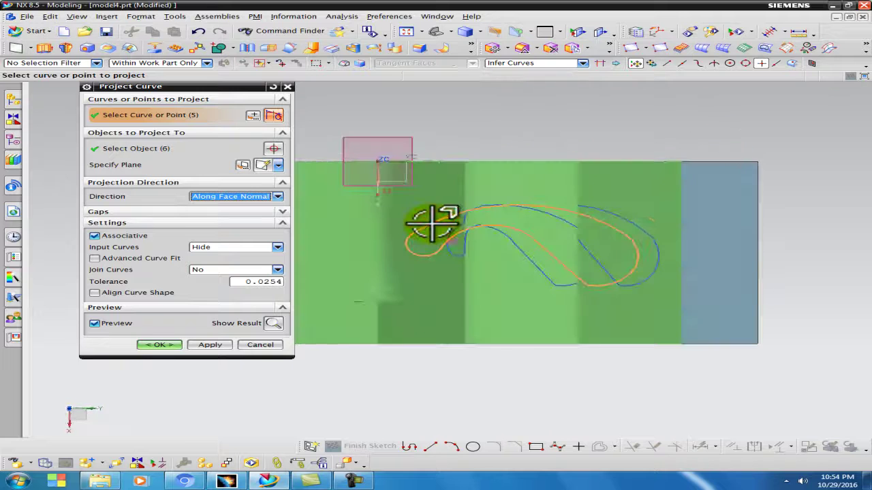
{"action": "scroll", "coordinate": [477, 221], "scroll_direction": "down", "scroll_amount": 5}
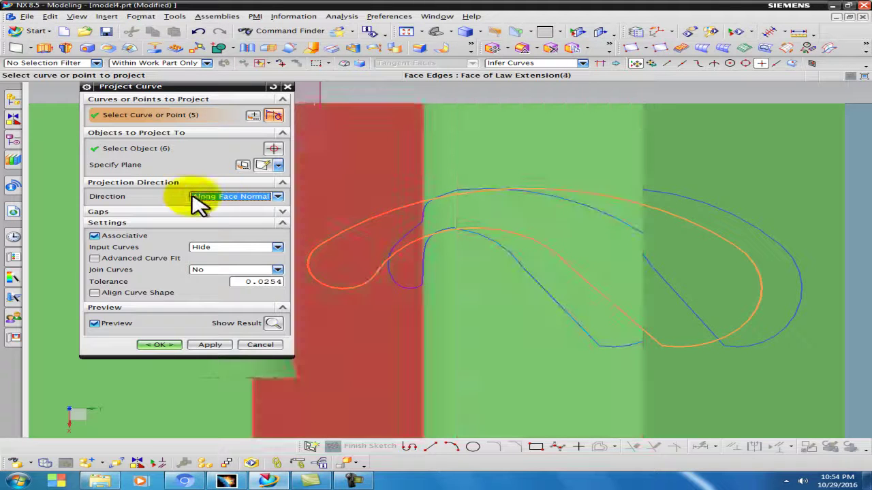
Step: Return the direction to Along Vector, review the projection options keeping Project Both Sides, and cancel the Project Curve operation
{"action": "left_click", "coordinate": [194, 199]}
{"action": "left_click", "coordinate": [218, 231]}
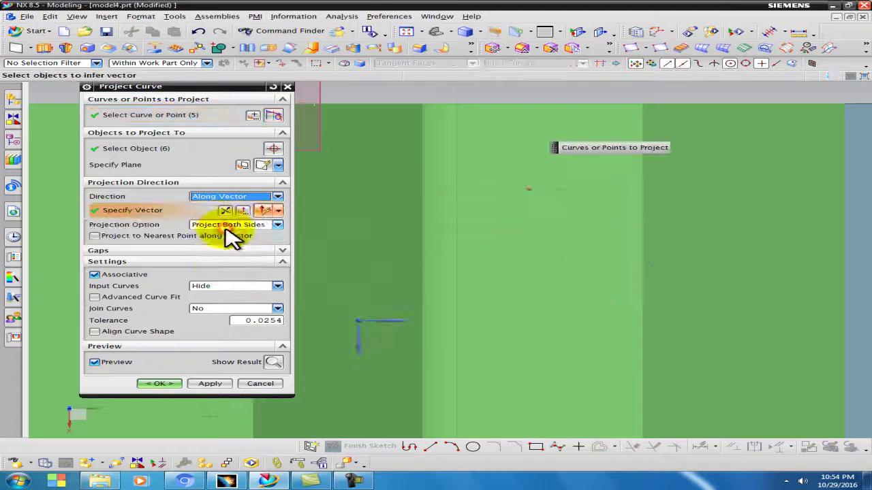
{"action": "middle_click_drag", "start_coordinate": [356, 284], "coordinate": [401, 148]}
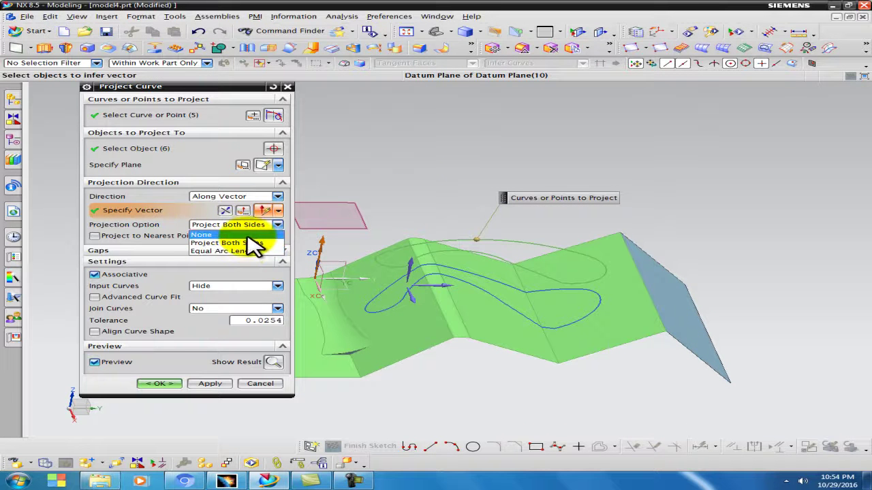
{"action": "left_click", "coordinate": [411, 195]}
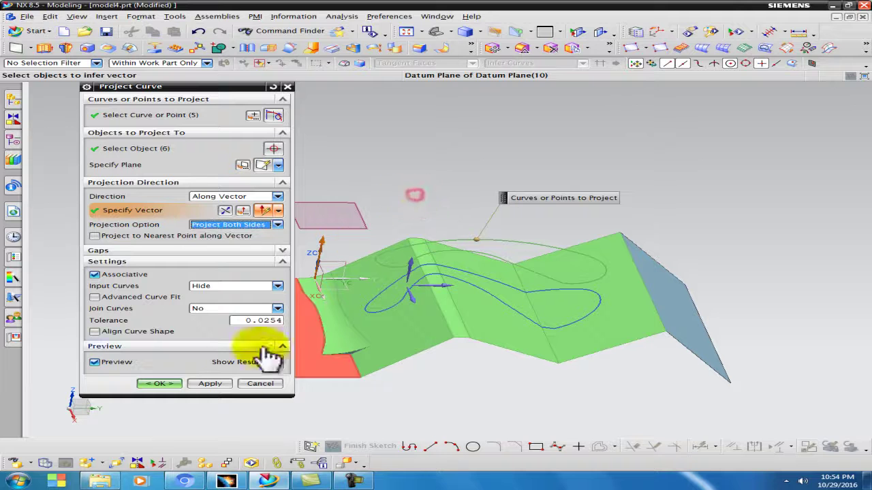
{"action": "left_click", "coordinate": [276, 383]}
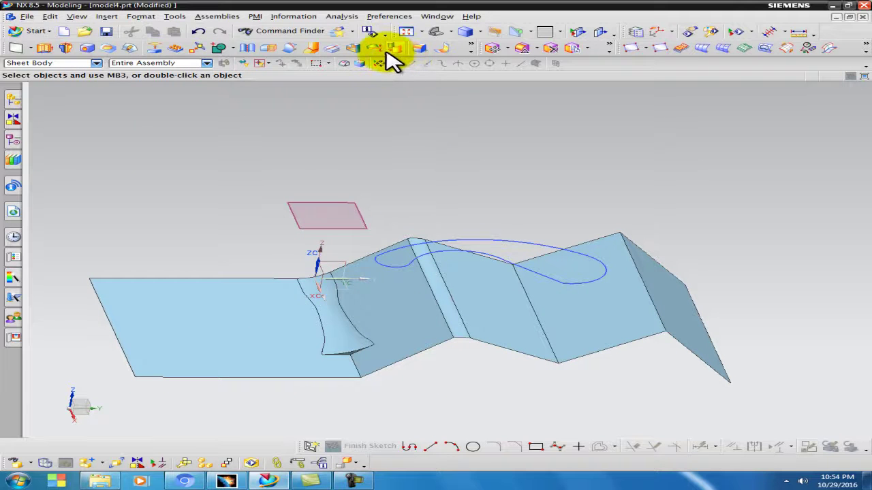
Step: Sew the three adjoining sheet bodies into one sheet, using the larger folded sheet as the target
{"action": "left_click", "coordinate": [250, 50]}
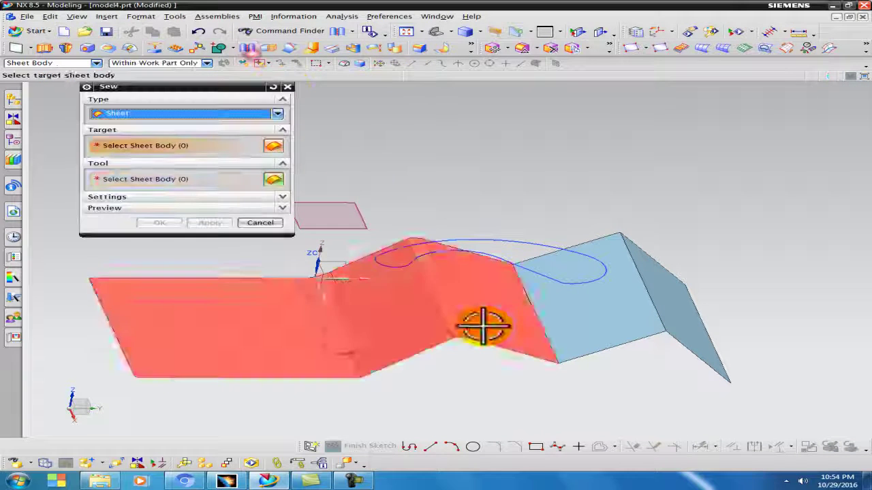
{"action": "left_click", "coordinate": [472, 310]}
{"action": "left_click", "coordinate": [565, 296]}
{"action": "left_click", "coordinate": [667, 310]}
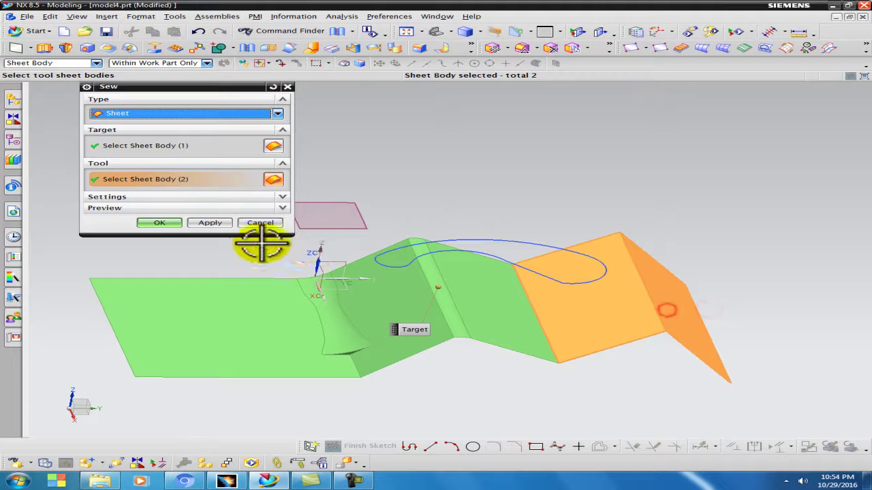
{"action": "left_click", "coordinate": [159, 223]}
Step: Thicken four faces of the sewn sheet by 30 mm in the reversed direction and hide the original sheet body
{"action": "left_click", "coordinate": [379, 50]}
{"action": "left_click", "coordinate": [502, 297]}
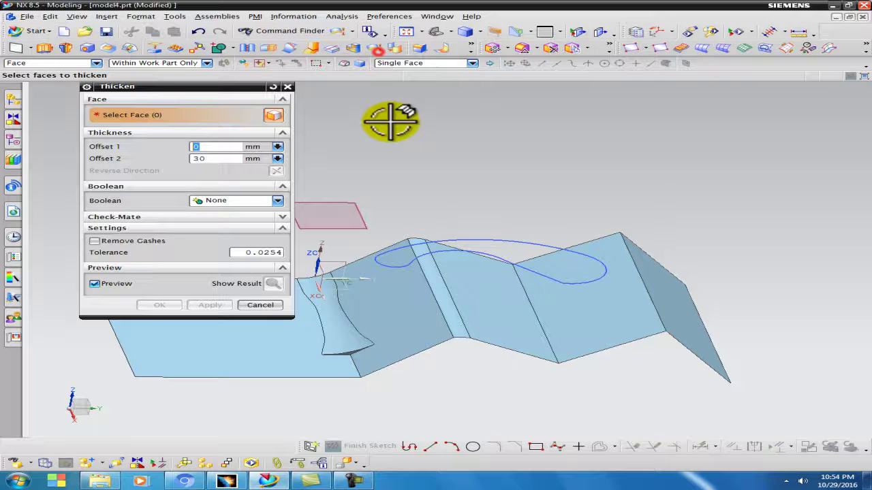
{"action": "left_click", "coordinate": [444, 300]}
{"action": "left_click", "coordinate": [441, 301]}
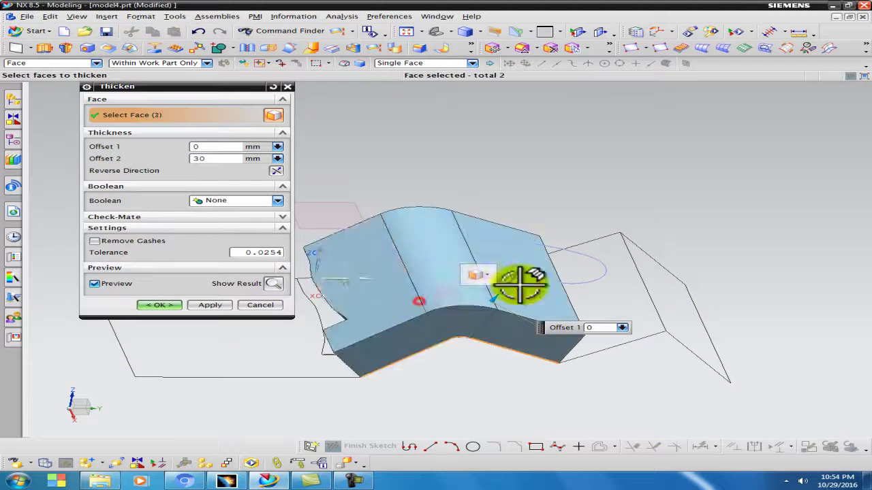
{"action": "left_click", "coordinate": [597, 277]}
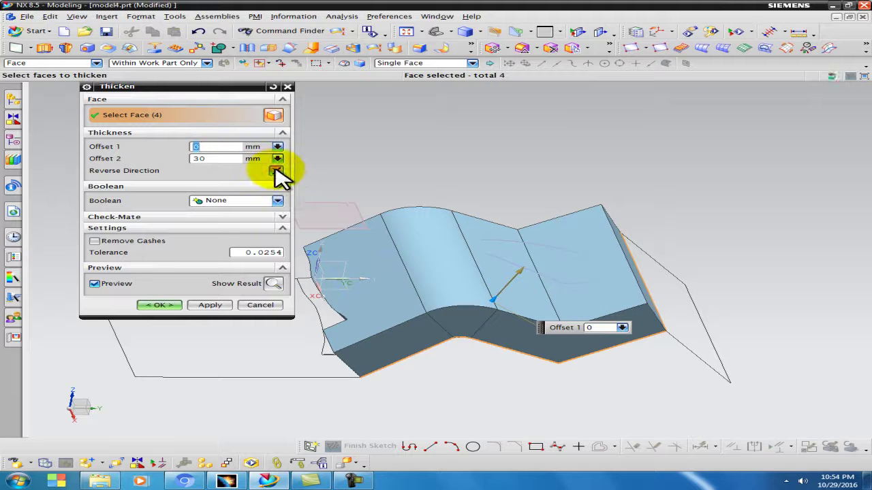
{"action": "left_click", "coordinate": [276, 171]}
{"action": "left_click", "coordinate": [161, 305]}
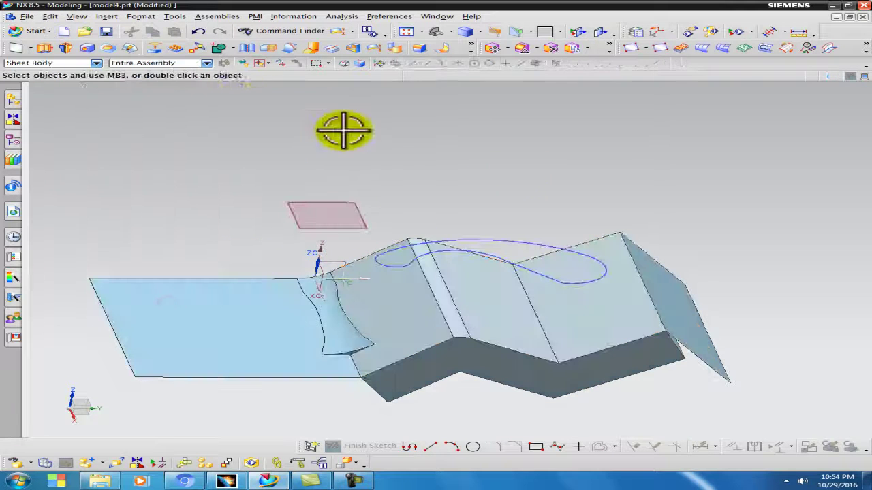
{"action": "left_click", "coordinate": [218, 360]}
{"action": "key", "text": "ctrl+b"}
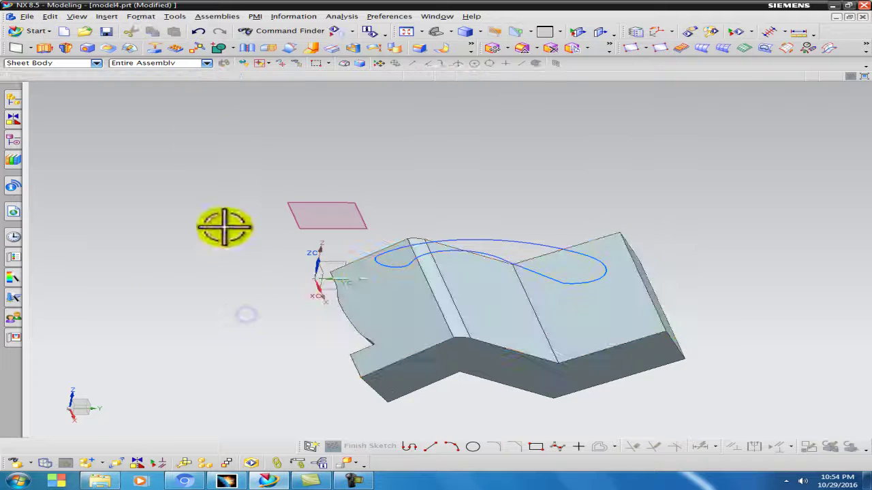
Step: Start Project Curve with the closed sketch outline as input and the thickened body's upper and underside faces as targets
{"action": "left_click", "coordinate": [107, 17]}
{"action": "mouse_move", "coordinate": [228, 98]}
{"action": "left_click", "coordinate": [341, 171]}
{"action": "left_click", "coordinate": [474, 240]}
{"action": "left_click", "coordinate": [197, 148]}
{"action": "left_click", "coordinate": [523, 293]}
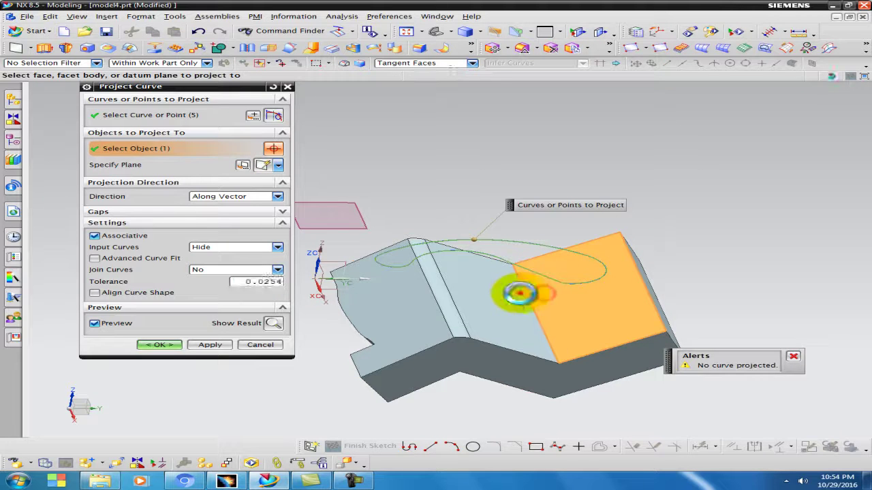
{"action": "left_click", "coordinate": [450, 298]}
{"action": "middle_click_drag", "start_coordinate": [370, 198], "coordinate": [429, 136]}
{"action": "left_click", "coordinate": [443, 275]}
{"action": "left_click", "coordinate": [516, 285]}
{"action": "middle_click_drag", "start_coordinate": [646, 241], "coordinate": [337, 223]}
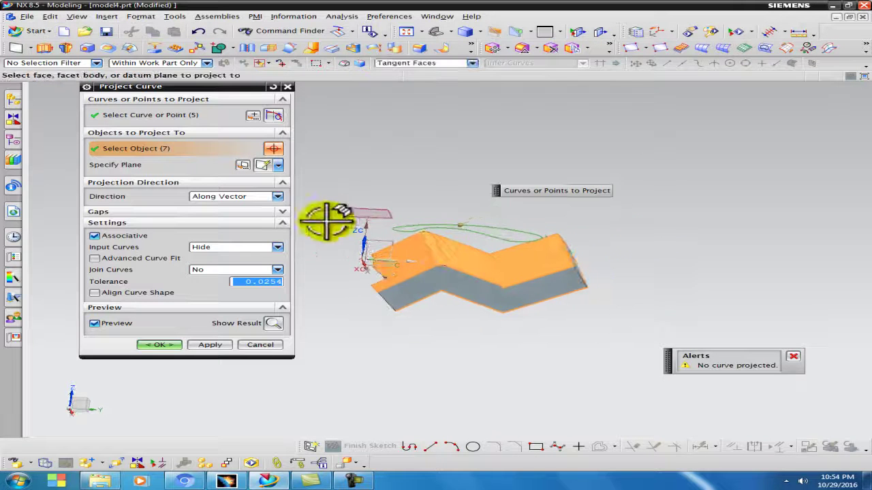
Step: Switch the projection direction to Toward Point and back to Along Vector, and specify the Z-axis as the projection vector
{"action": "left_click", "coordinate": [236, 197]}
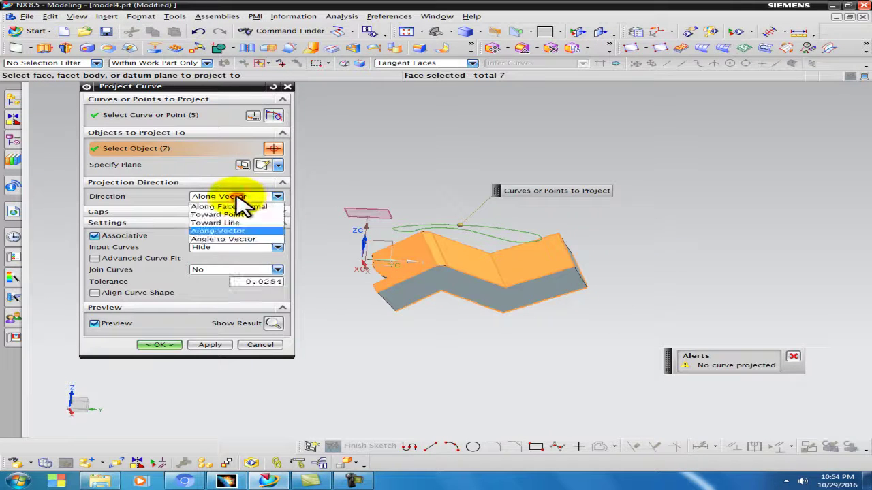
{"action": "left_click", "coordinate": [235, 232]}
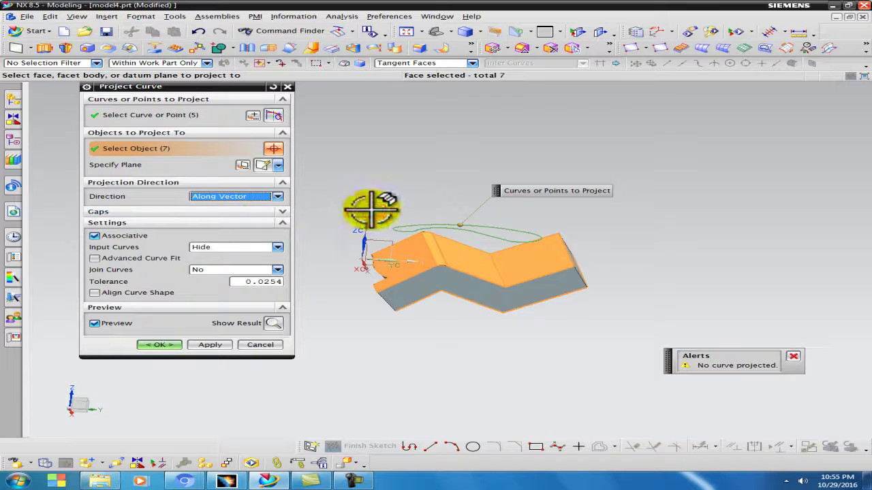
{"action": "middle_click_drag", "start_coordinate": [394, 257], "coordinate": [450, 259]}
{"action": "middle_click_drag", "start_coordinate": [354, 217], "coordinate": [410, 225]}
{"action": "scroll", "coordinate": [463, 227], "scroll_direction": "up", "scroll_amount": 3}
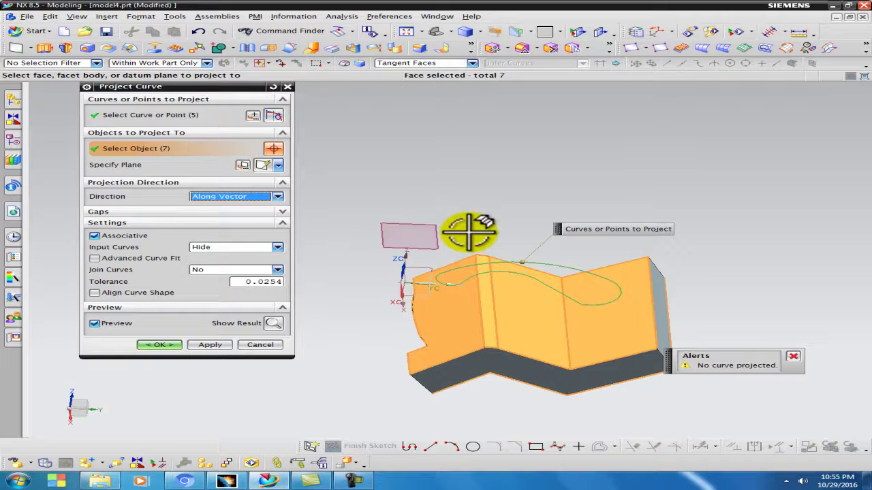
{"action": "middle_click_drag", "start_coordinate": [463, 227], "coordinate": [474, 226]}
{"action": "left_click", "coordinate": [229, 198]}
{"action": "left_click", "coordinate": [259, 199]}
{"action": "left_click", "coordinate": [278, 196]}
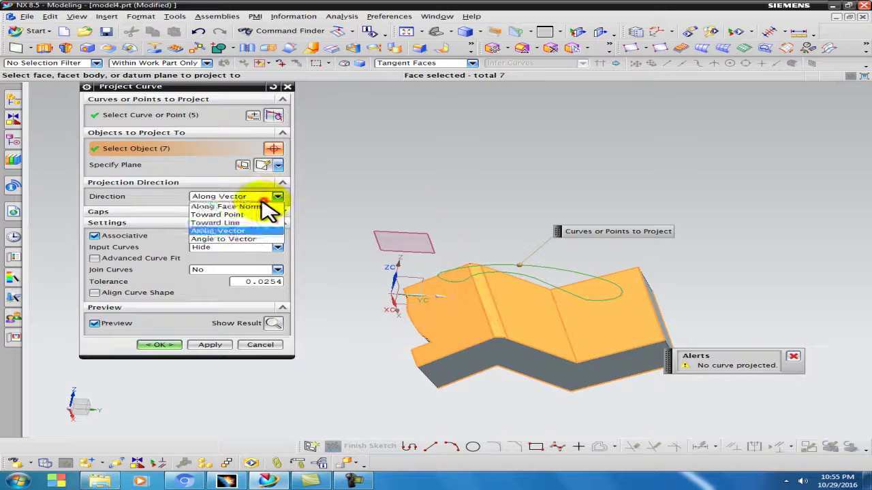
{"action": "left_click", "coordinate": [266, 215]}
{"action": "left_click", "coordinate": [247, 199]}
{"action": "left_click", "coordinate": [253, 230]}
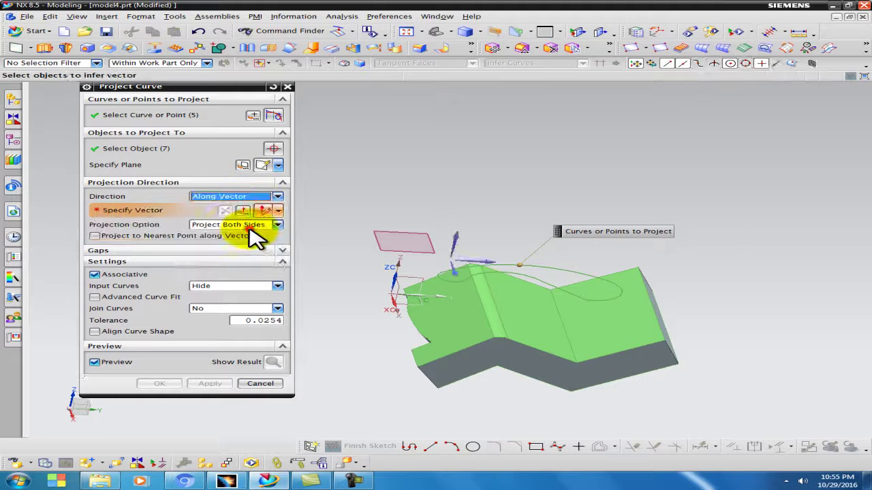
{"action": "left_click", "coordinate": [470, 240]}
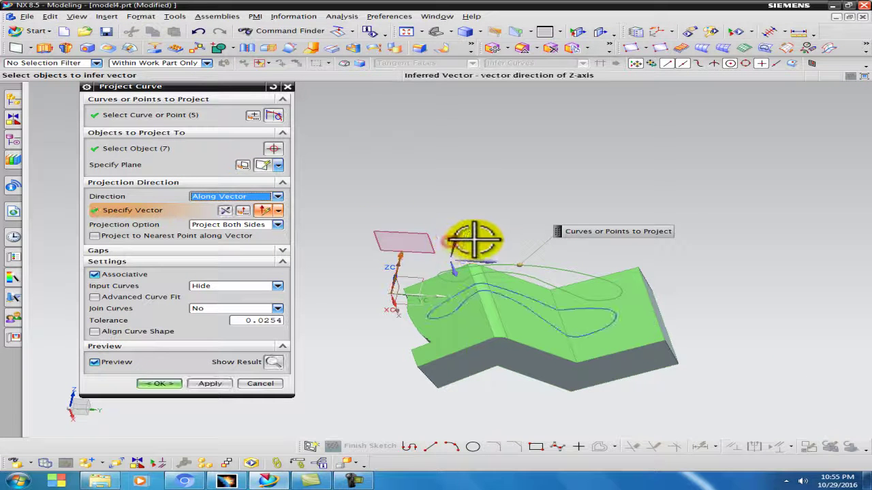
Step: Try the projection option None with Project to Nearest Point along Vector enabled, and reverse the projection vector
{"action": "middle_click_drag", "start_coordinate": [482, 235], "coordinate": [477, 179]}
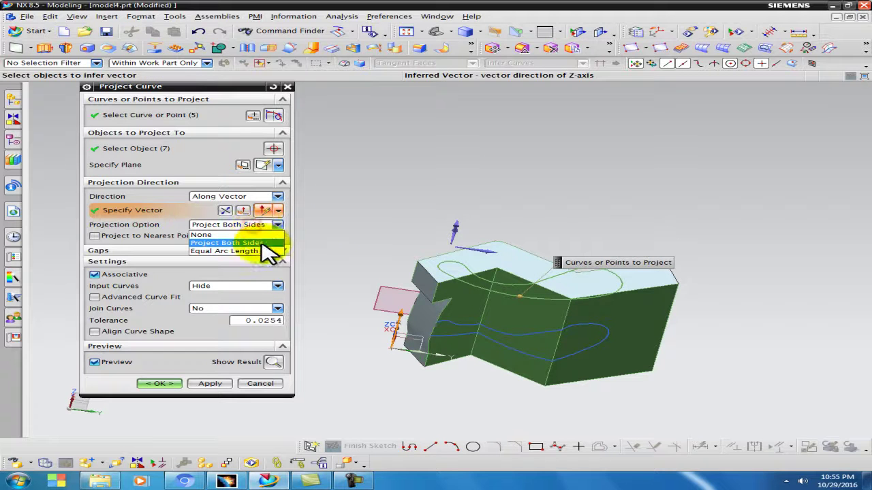
{"action": "left_click", "coordinate": [257, 236]}
{"action": "middle_click_drag", "start_coordinate": [383, 210], "coordinate": [378, 246]}
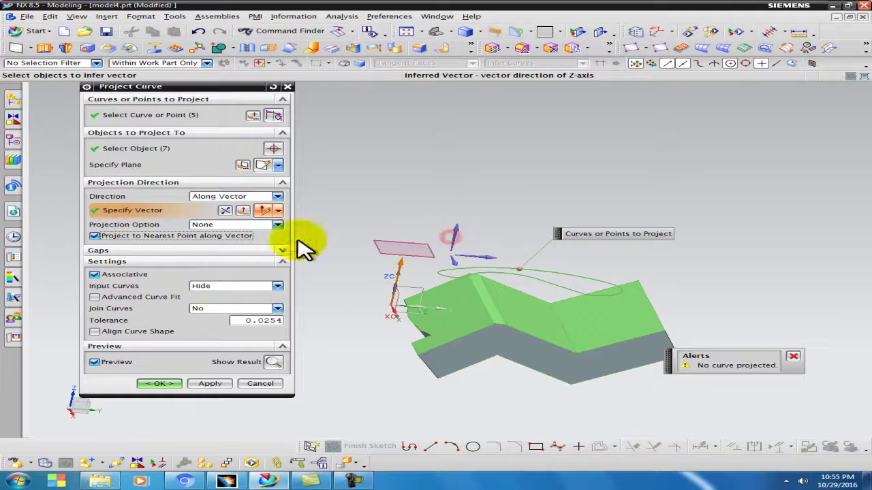
{"action": "left_click", "coordinate": [224, 209]}
Step: Set the projection option back to Project Both Sides and turn off Project to Nearest Point along Vector
{"action": "middle_click_drag", "start_coordinate": [365, 221], "coordinate": [337, 228]}
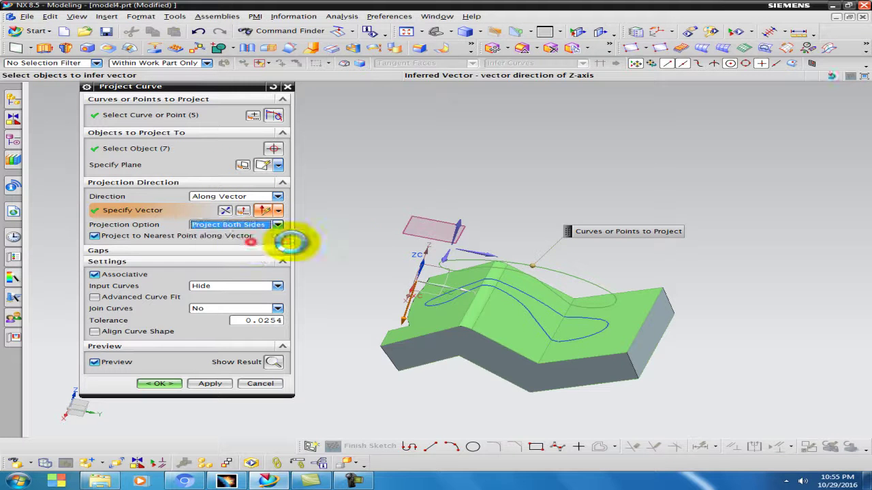
{"action": "mouse_move", "coordinate": [350, 238]}
{"action": "middle_mouse_down"}
{"action": "mouse_move", "coordinate": [351, 205]}
{"action": "mouse_move", "coordinate": [362, 225]}
{"action": "middle_mouse_up"}
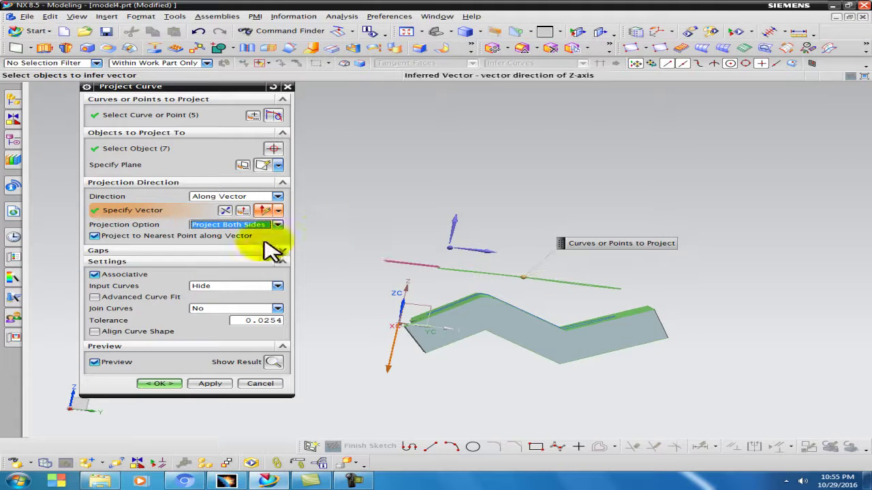
{"action": "mouse_move", "coordinate": [351, 259]}
{"action": "middle_mouse_down"}
{"action": "mouse_move", "coordinate": [352, 220]}
{"action": "mouse_move", "coordinate": [359, 252]}
{"action": "mouse_move", "coordinate": [334, 220]}
{"action": "mouse_move", "coordinate": [329, 246]}
{"action": "mouse_move", "coordinate": [334, 208]}
{"action": "mouse_move", "coordinate": [339, 253]}
{"action": "middle_mouse_up"}
{"action": "left_click", "coordinate": [243, 236]}
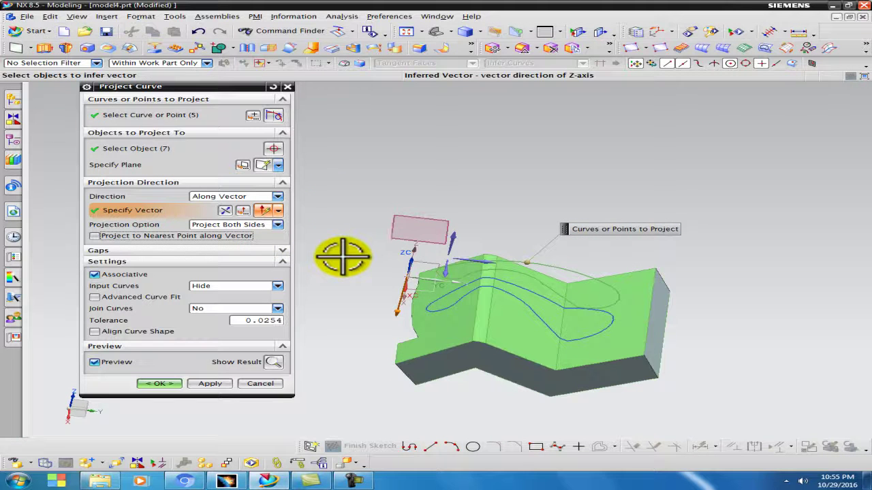
Step: Keep Input Curves set to Hide, check the projection result, complete Project Curve, and inspect the projected outline on the solid
{"action": "left_click", "coordinate": [278, 287]}
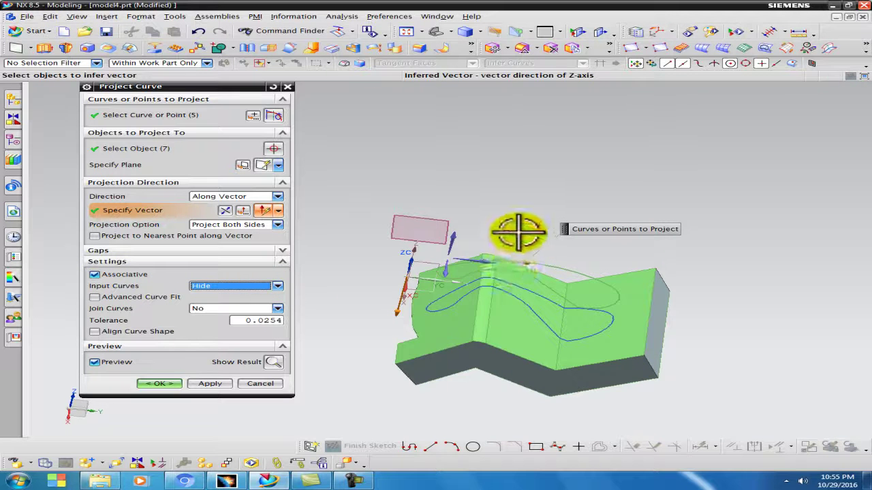
{"action": "middle_click_drag", "start_coordinate": [520, 233], "coordinate": [520, 209]}
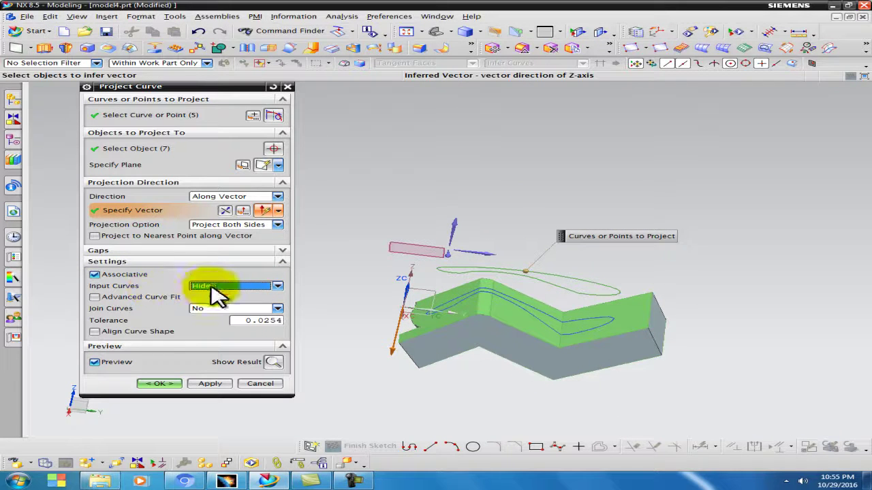
{"action": "left_click", "coordinate": [273, 362]}
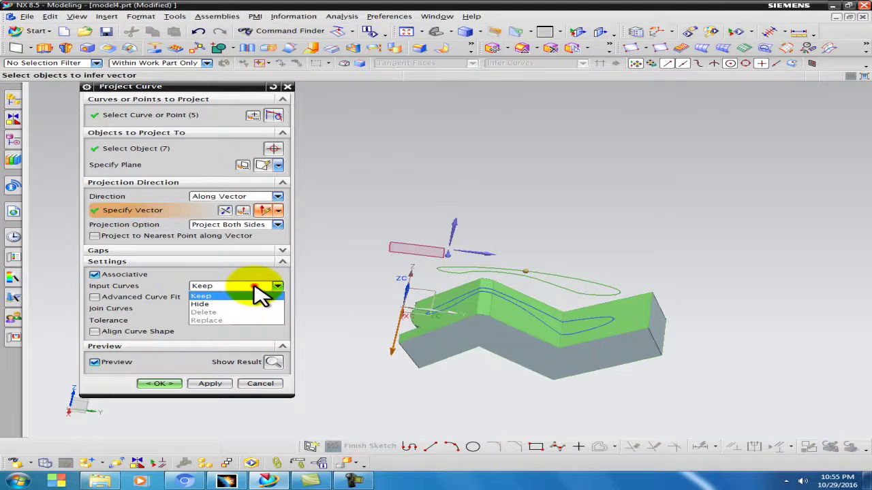
{"action": "left_click", "coordinate": [246, 304]}
{"action": "left_click", "coordinate": [273, 361]}
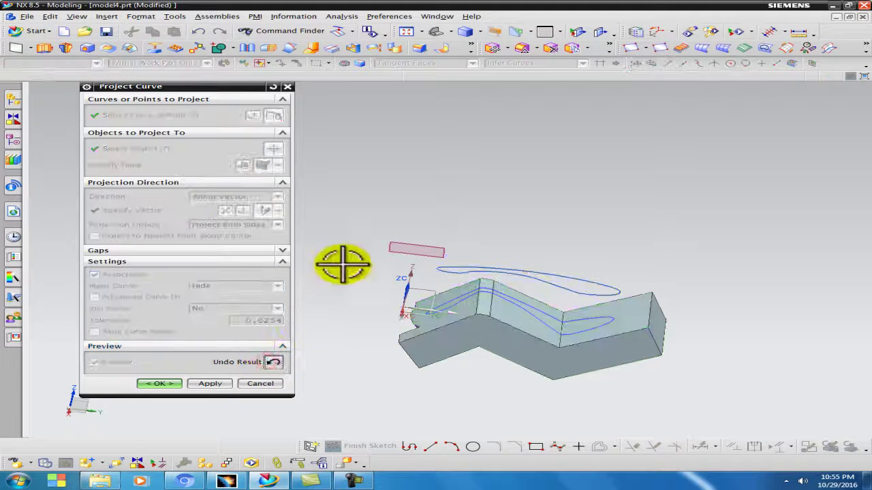
{"action": "left_click", "coordinate": [273, 362]}
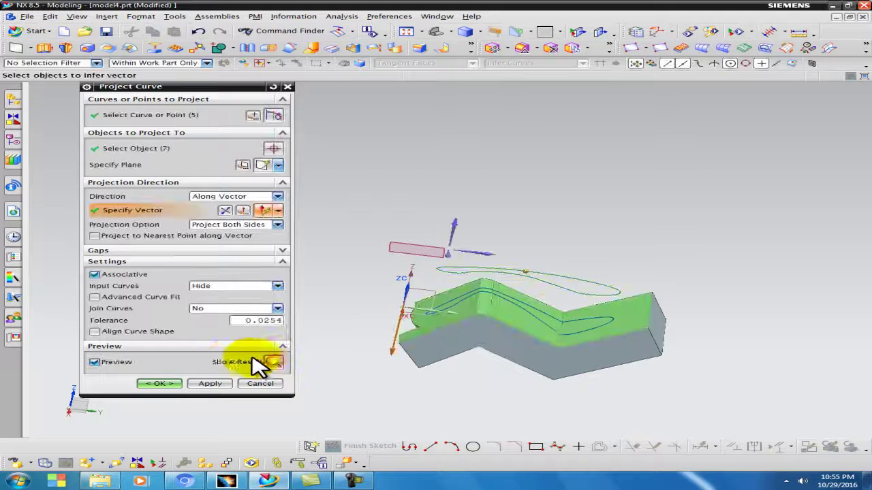
{"action": "left_click", "coordinate": [168, 383]}
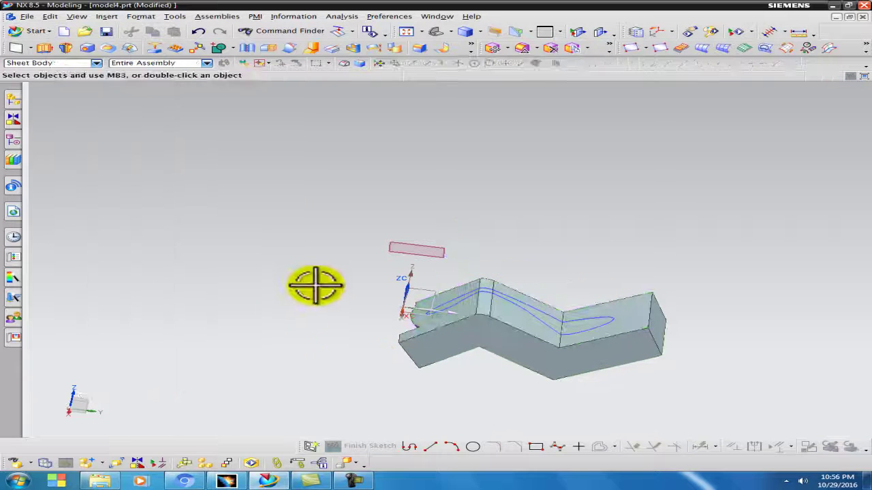
{"action": "middle_click_drag", "start_coordinate": [386, 260], "coordinate": [642, 234]}
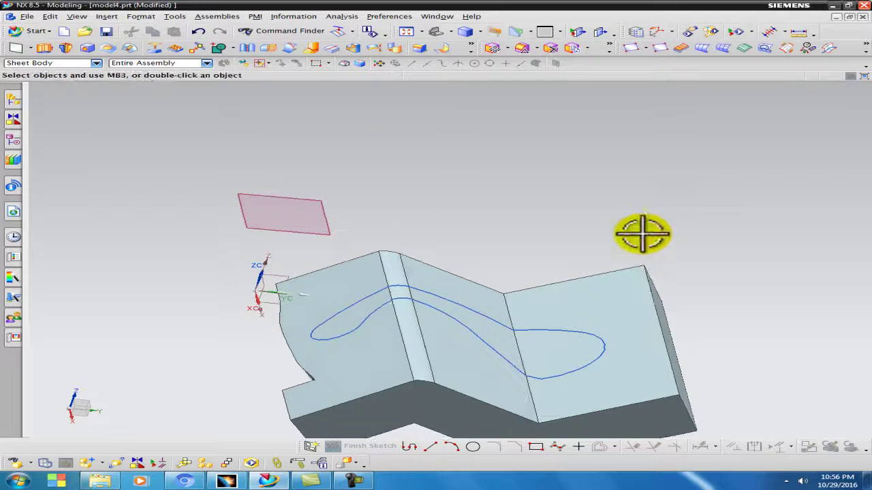
{"action": "middle_click_drag", "start_coordinate": [472, 218], "coordinate": [605, 278]}
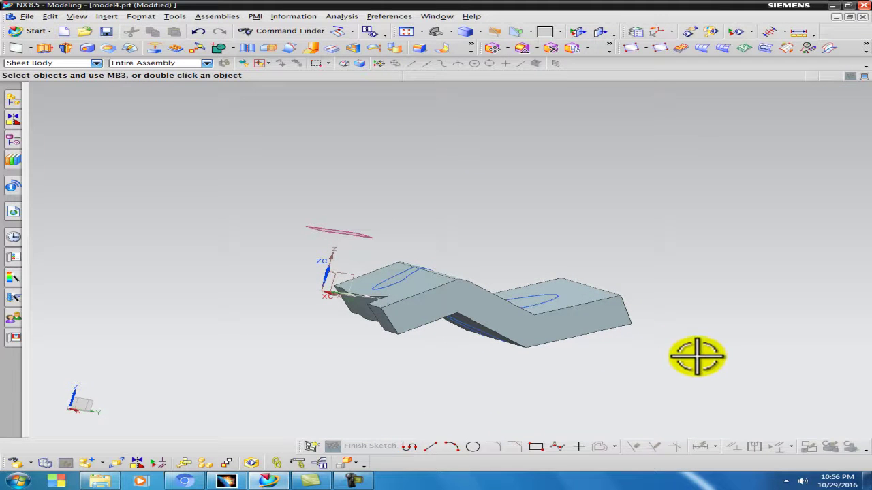
Step: Set the selection filter to No Selection Filter, delete the thickened body, projected curves and datum plane, and close the update report
{"action": "left_click_drag", "start_coordinate": [672, 364], "coordinate": [201, 154]}
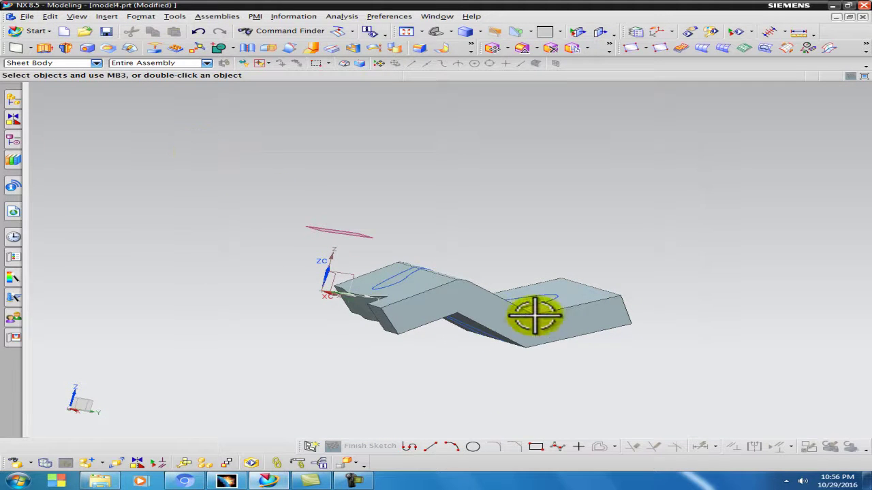
{"action": "left_click", "coordinate": [70, 65]}
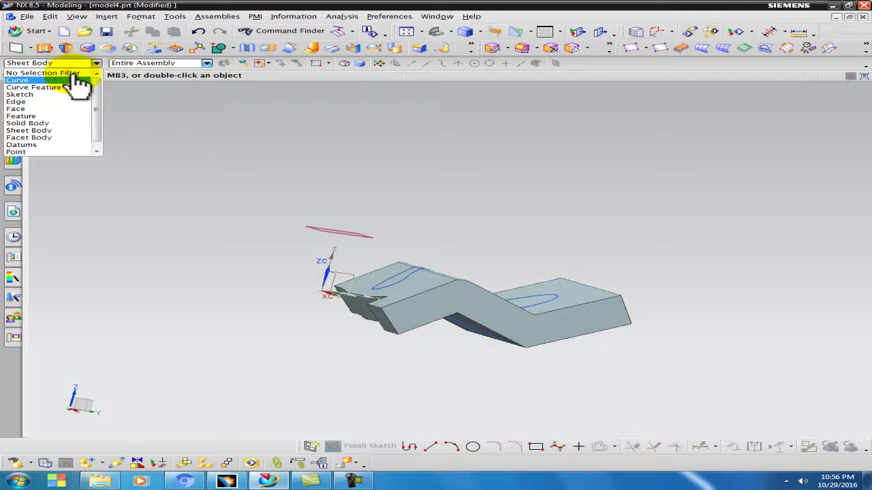
{"action": "left_click", "coordinate": [69, 74]}
{"action": "left_click", "coordinate": [502, 292]}
{"action": "key", "text": "Delete"}
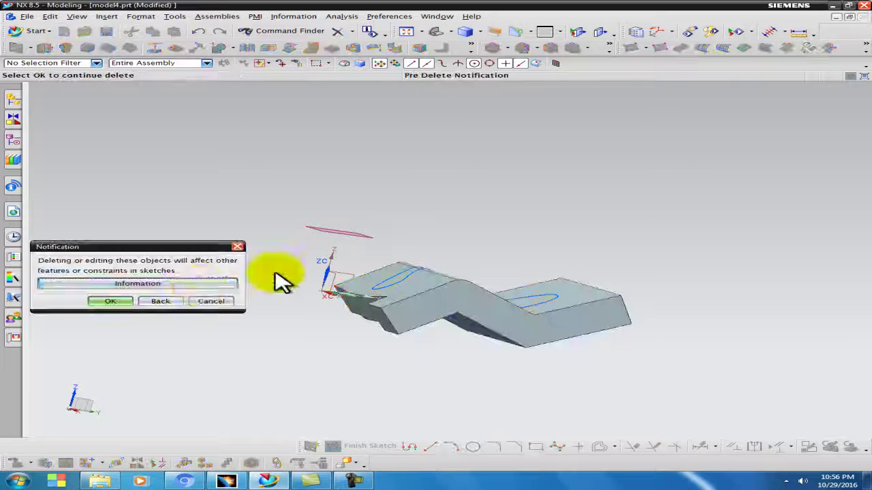
{"action": "left_click", "coordinate": [111, 301]}
{"action": "left_click", "coordinate": [308, 229]}
{"action": "key", "text": "Delete"}
{"action": "left_click", "coordinate": [110, 301]}
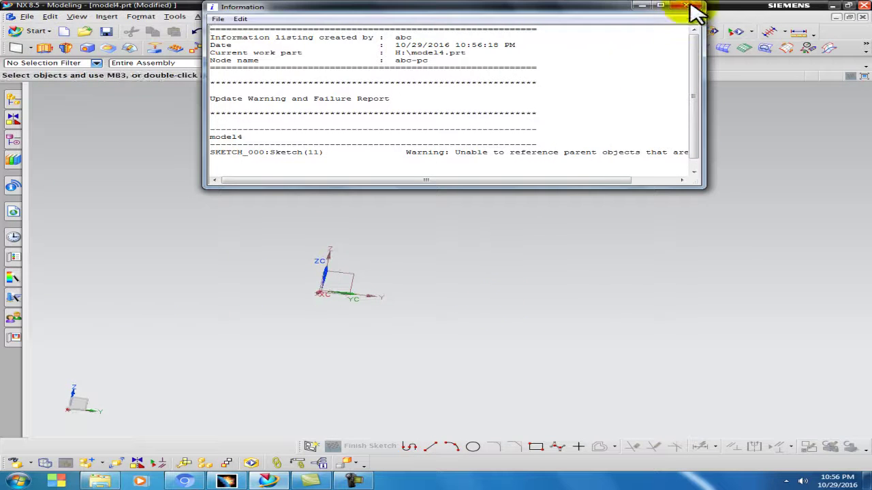
{"action": "left_click", "coordinate": [690, 8]}
Step: Create a sketch on the XY plane of the datum coordinate system, with the plane method set to Inferred
{"action": "middle_click_drag", "start_coordinate": [535, 200], "coordinate": [523, 270]}
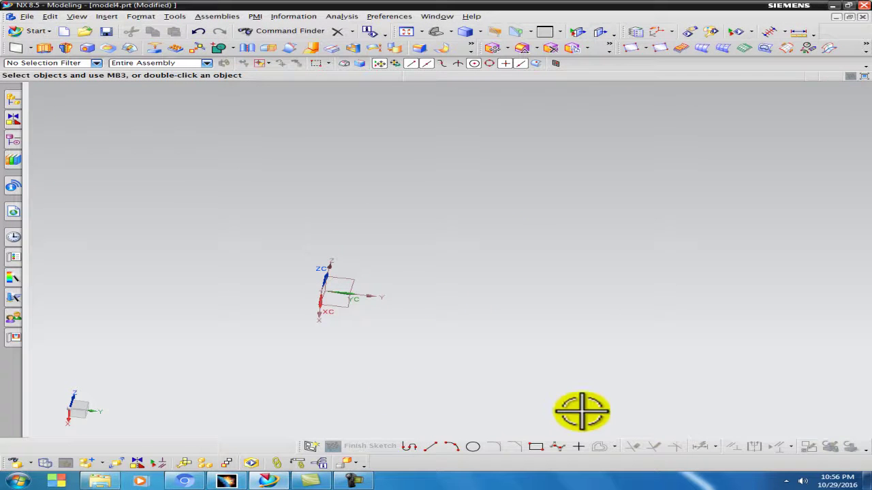
{"action": "left_click", "coordinate": [308, 446]}
{"action": "left_click", "coordinate": [347, 279]}
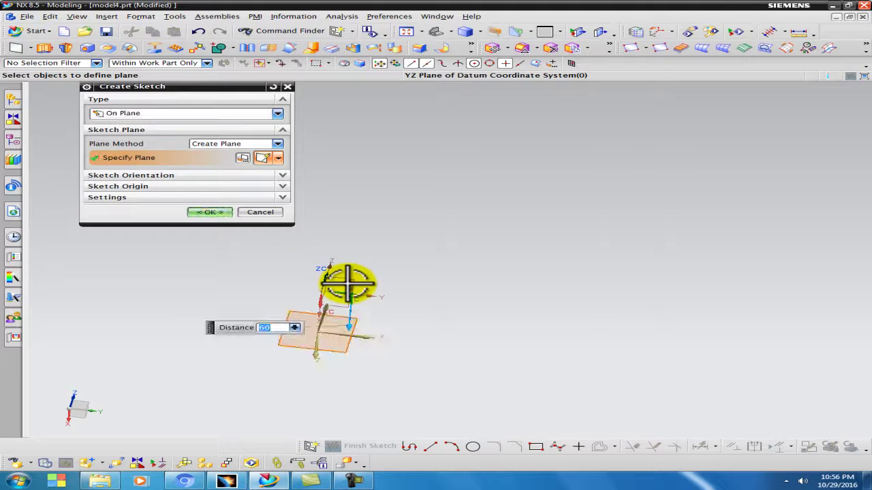
{"action": "left_click", "coordinate": [229, 145]}
{"action": "left_click", "coordinate": [218, 153]}
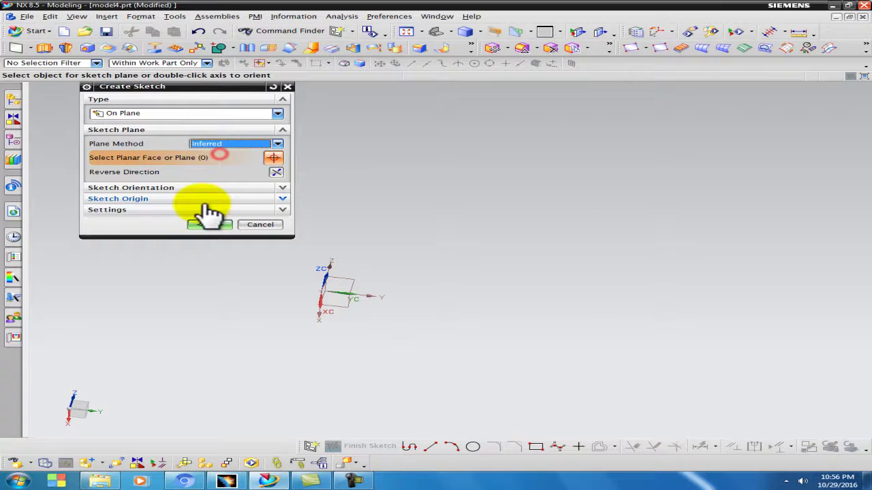
{"action": "left_click", "coordinate": [209, 224]}
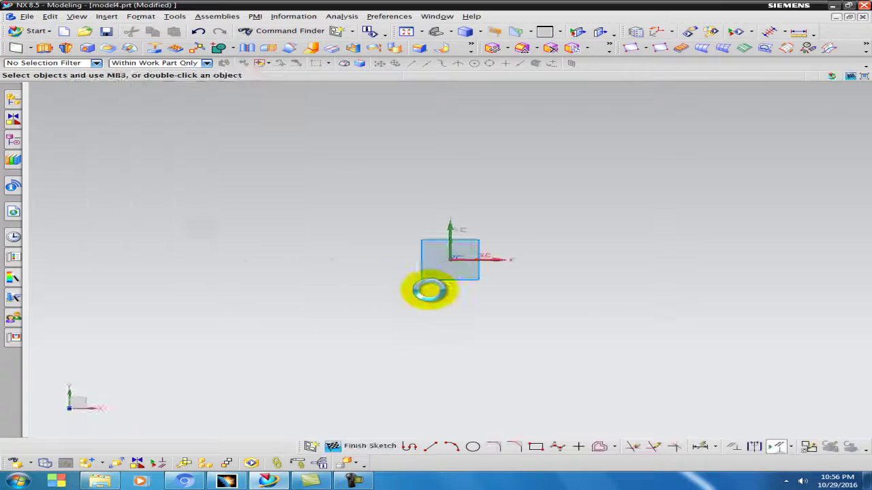
Step: Sketch a long, shallow arc starting at the origin and extending toward positive X and Y, and finish the sketch
{"action": "left_click", "coordinate": [450, 446]}
{"action": "left_click", "coordinate": [449, 259]}
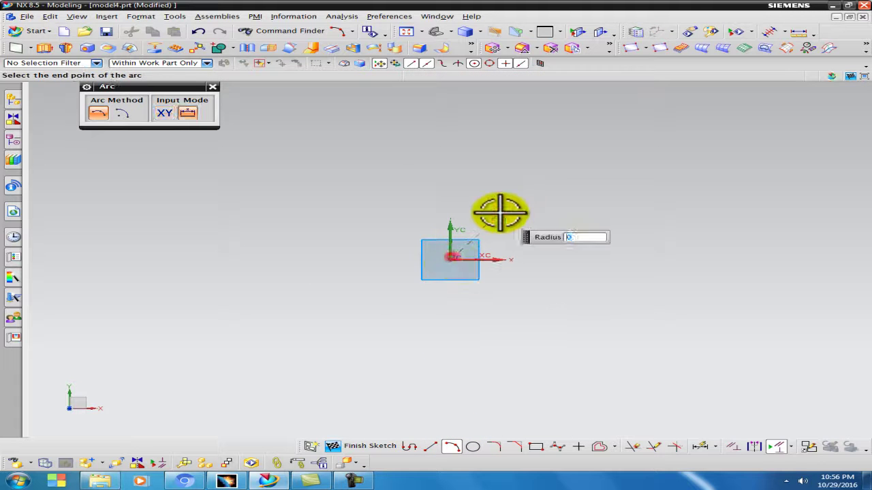
{"action": "left_click", "coordinate": [691, 176]}
{"action": "left_click", "coordinate": [353, 446]}
{"action": "mouse_move", "coordinate": [352, 436]}
{"action": "middle_mouse_down"}
{"action": "mouse_move", "coordinate": [361, 359]}
{"action": "mouse_move", "coordinate": [334, 306]}
{"action": "mouse_move", "coordinate": [314, 326]}
{"action": "middle_mouse_up"}
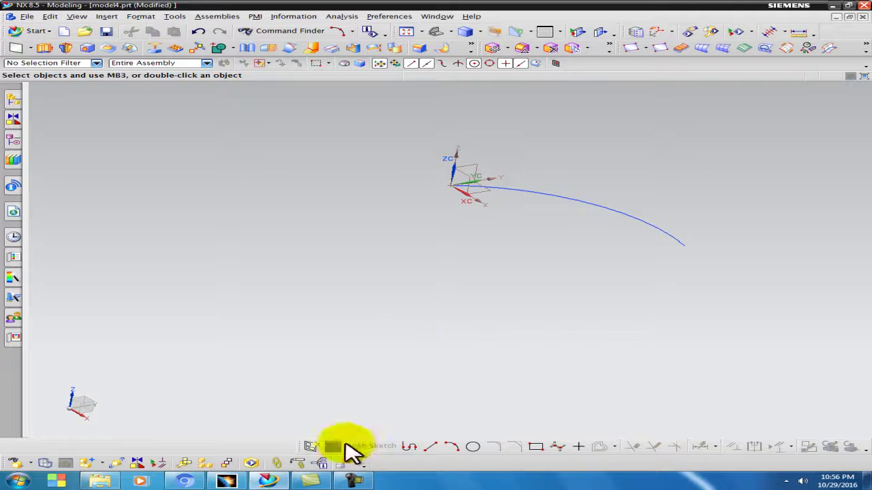
Step: Create a second sketch on the XZ plane and try to start an arc just above the origin
{"action": "left_click", "coordinate": [311, 447]}
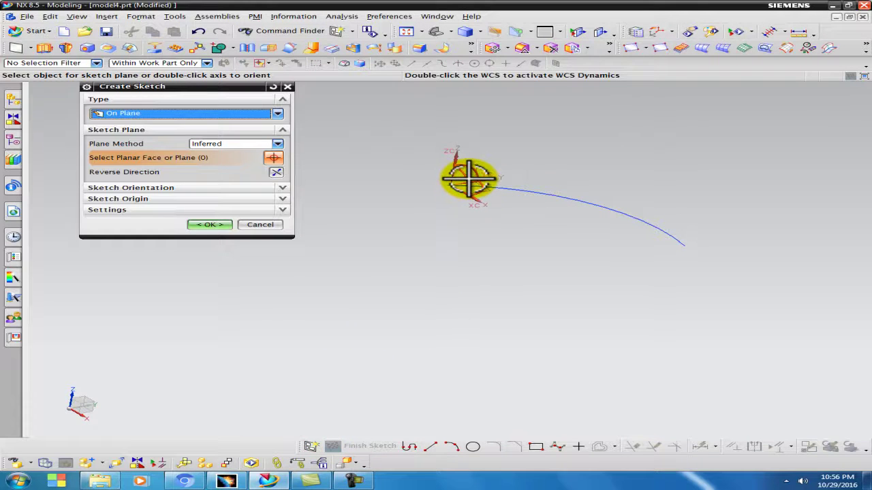
{"action": "left_click", "coordinate": [462, 176]}
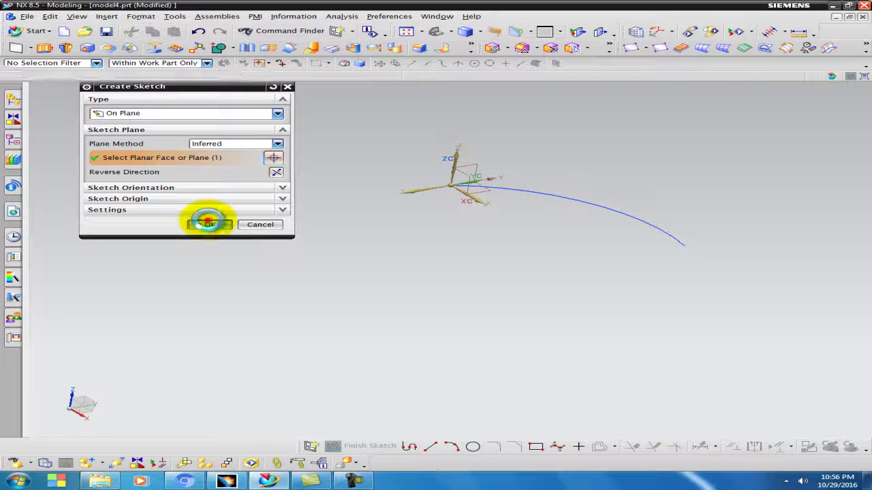
{"action": "left_click", "coordinate": [207, 225]}
{"action": "left_click", "coordinate": [450, 447]}
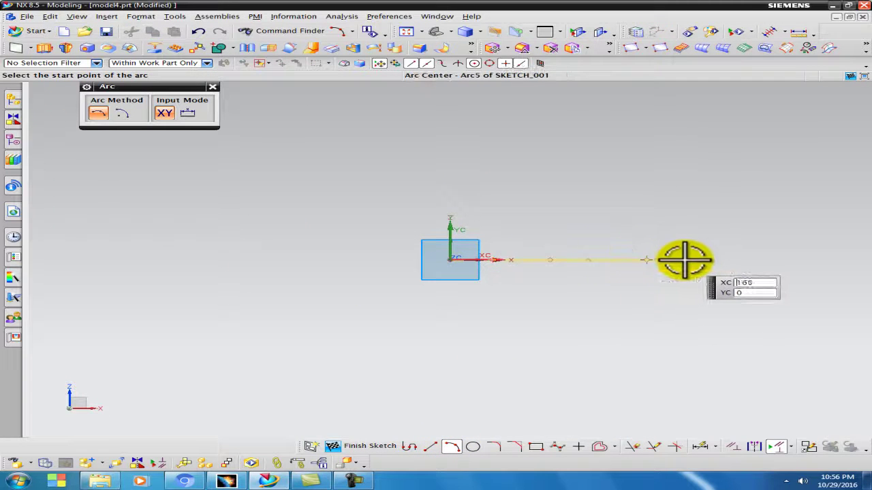
{"action": "left_click", "coordinate": [470, 211]}
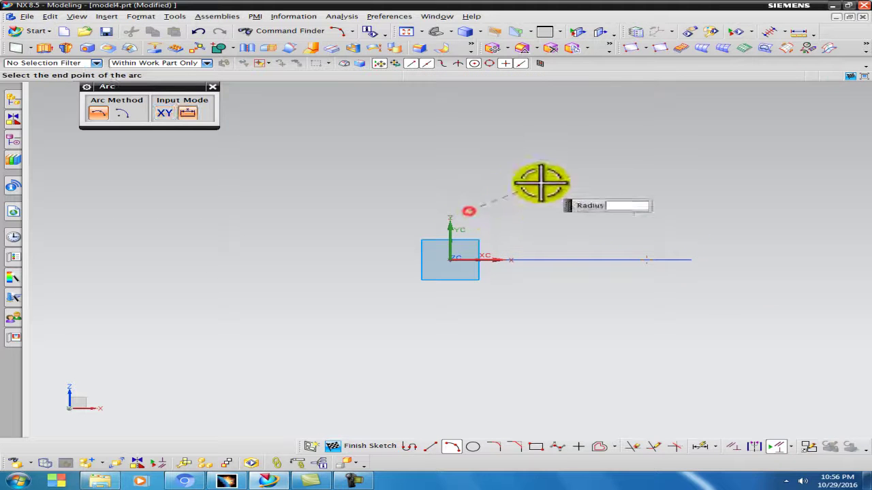
Step: Draw a degree 3 studio spline through six wavy points, starting about 61 mm above the X axis, and finish the sketch
{"action": "left_click", "coordinate": [557, 447]}
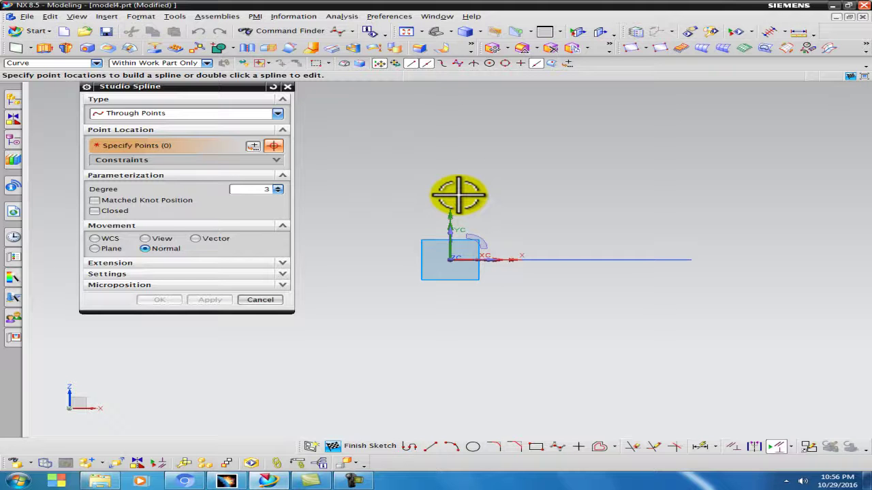
{"action": "left_click", "coordinate": [439, 199]}
{"action": "left_click", "coordinate": [473, 176]}
{"action": "left_click", "coordinate": [560, 187]}
{"action": "left_click", "coordinate": [621, 186]}
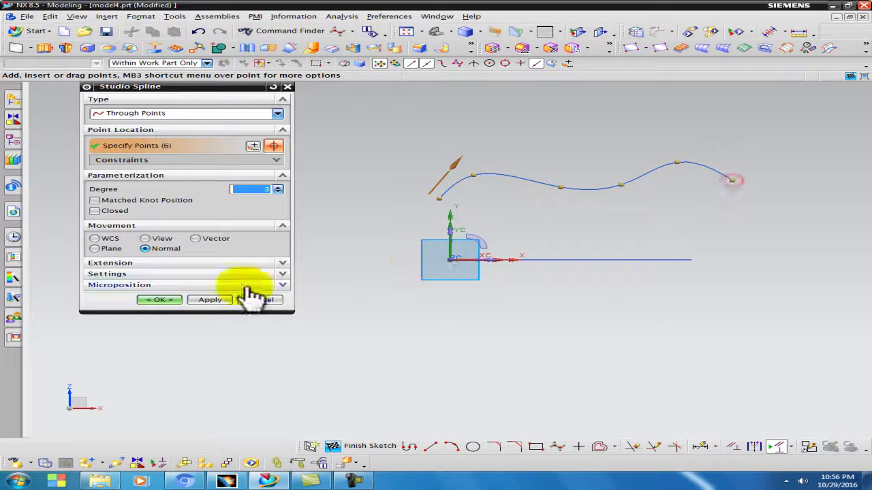
{"action": "left_click", "coordinate": [160, 300]}
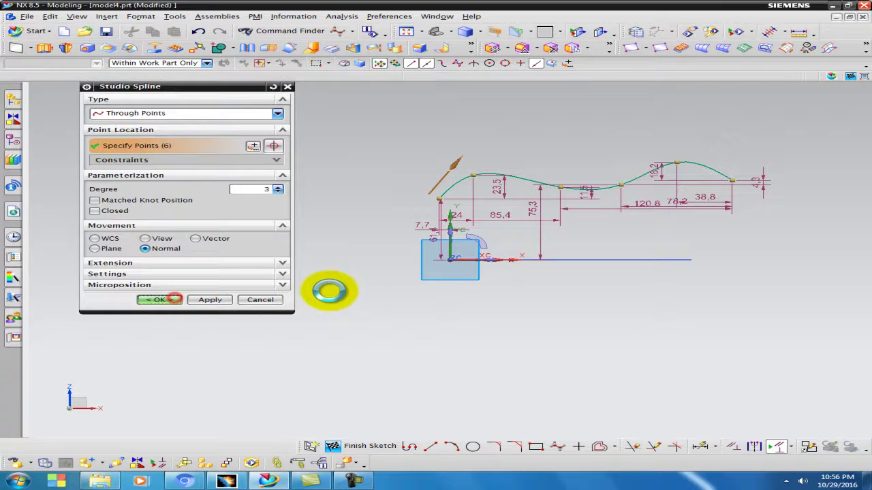
{"action": "left_click", "coordinate": [365, 443]}
{"action": "middle_click_drag", "start_coordinate": [483, 364], "coordinate": [443, 388]}
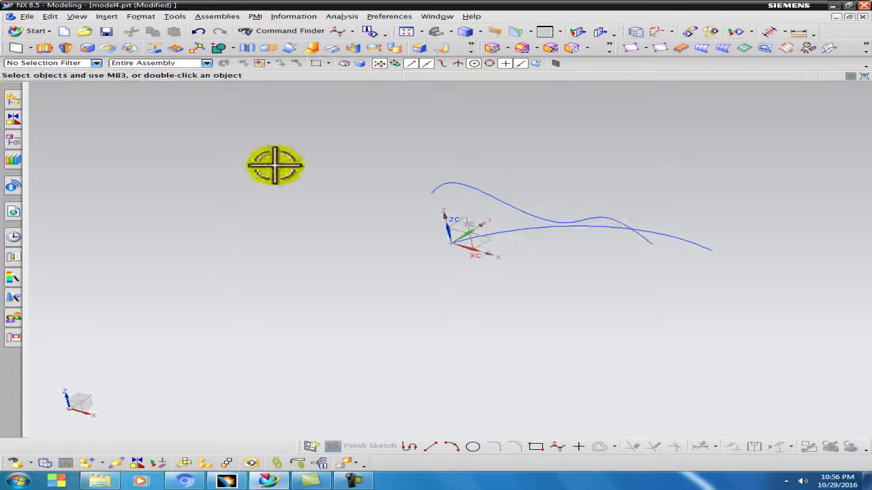
Step: Set up a Combined Projection with the spline as Curve 1 and the arc as Curve 2
{"action": "left_click", "coordinate": [106, 17]}
{"action": "mouse_move", "coordinate": [211, 99]}
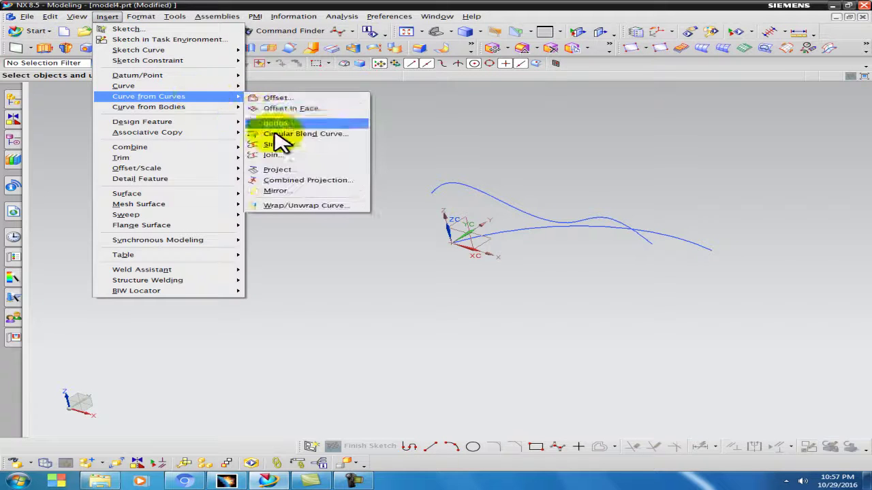
{"action": "left_click", "coordinate": [308, 180]}
{"action": "left_click", "coordinate": [470, 191]}
{"action": "left_click", "coordinate": [197, 165]}
{"action": "left_click", "coordinate": [437, 198]}
{"action": "left_click", "coordinate": [545, 224]}
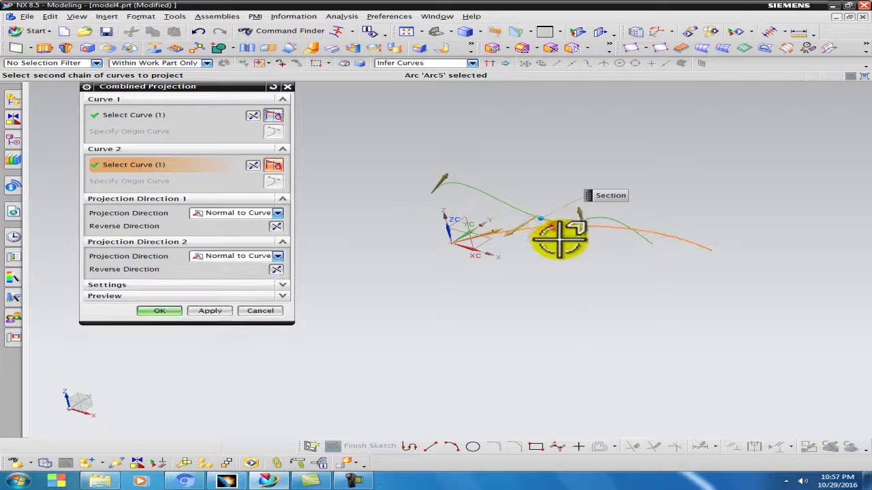
Step: Preview the combined projection result, examine the curve against the two input curves, and undo the preview
{"action": "left_click", "coordinate": [251, 297]}
{"action": "left_click", "coordinate": [273, 311]}
{"action": "middle_click_drag", "start_coordinate": [460, 293], "coordinate": [350, 294]}
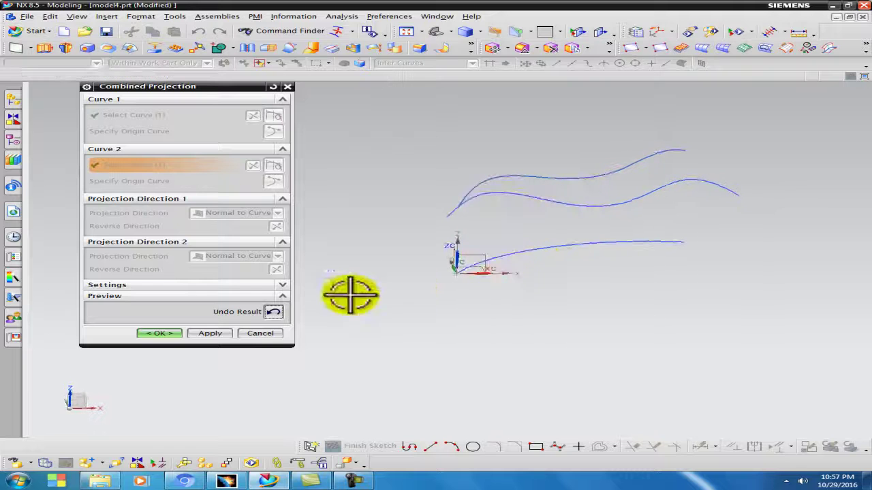
{"action": "left_click", "coordinate": [273, 311]}
Step: Set Input Curves to Hide, complete the Combined Projection, and inspect the resulting curve
{"action": "left_click", "coordinate": [218, 286]}
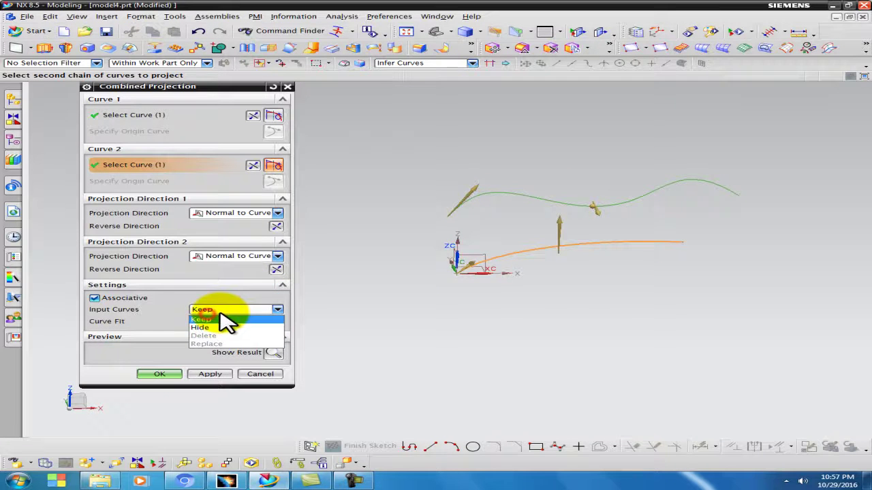
{"action": "left_click", "coordinate": [225, 328]}
{"action": "left_click", "coordinate": [160, 375]}
{"action": "middle_click_drag", "start_coordinate": [412, 331], "coordinate": [463, 341]}
{"action": "middle_click_drag", "start_coordinate": [585, 208], "coordinate": [551, 237]}
Step: Delete the combined projection curve from the model
{"action": "left_click", "coordinate": [552, 237]}
{"action": "key", "text": "Delete"}
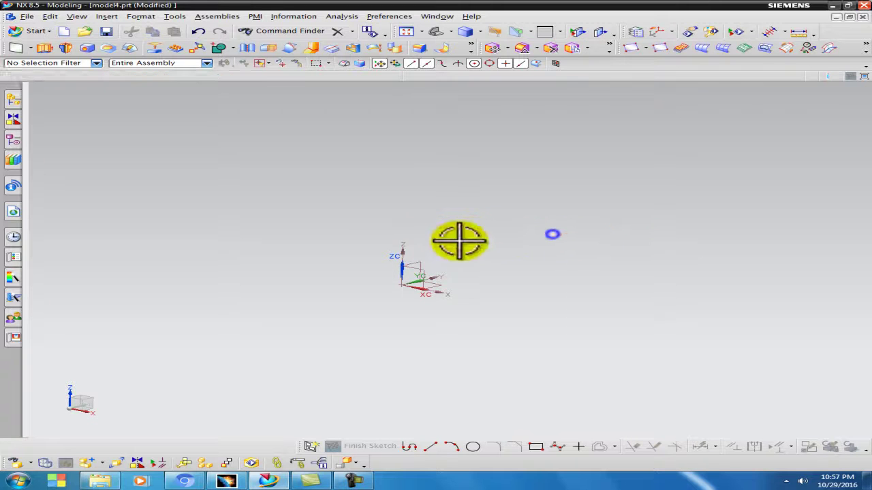
{"action": "middle_click_drag", "start_coordinate": [366, 297], "coordinate": [293, 298]}
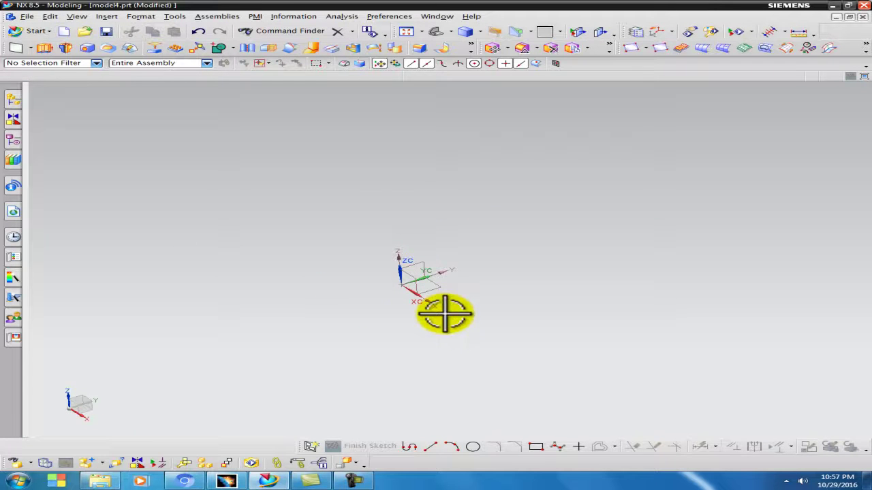